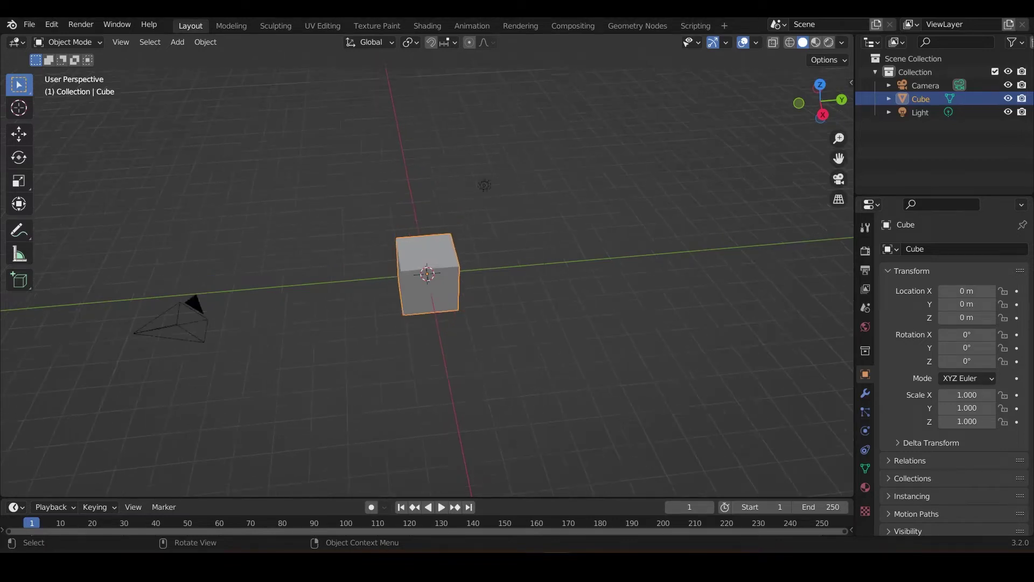
pyautogui.moveTo(427, 275); pyautogui.dragTo(651, 280, button='middle')
pyautogui.scroll(6, 427, 275)
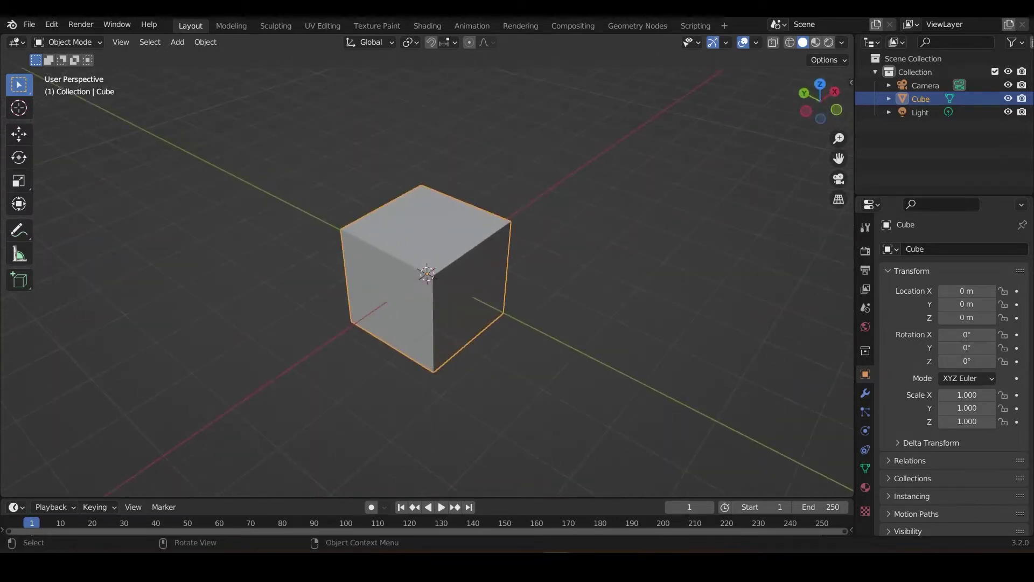
pyautogui.moveTo(427, 275); pyautogui.dragTo(540, 262, button='middle')
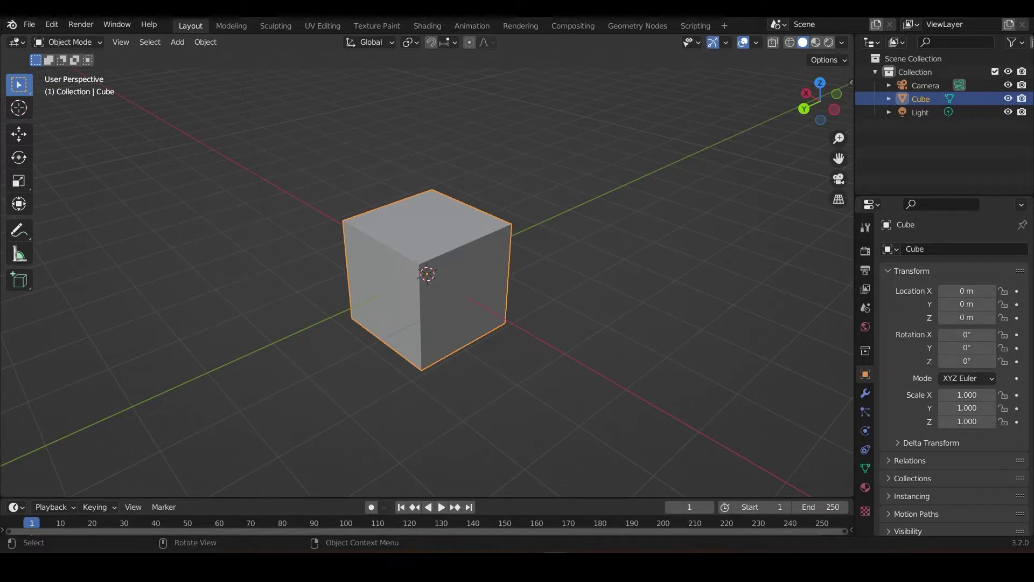
# Switch to the Downloads folder in File Explorer and examine the Avengers logo image up close before returning to Blender.
pyautogui.hotkey('alt', 'Tab')
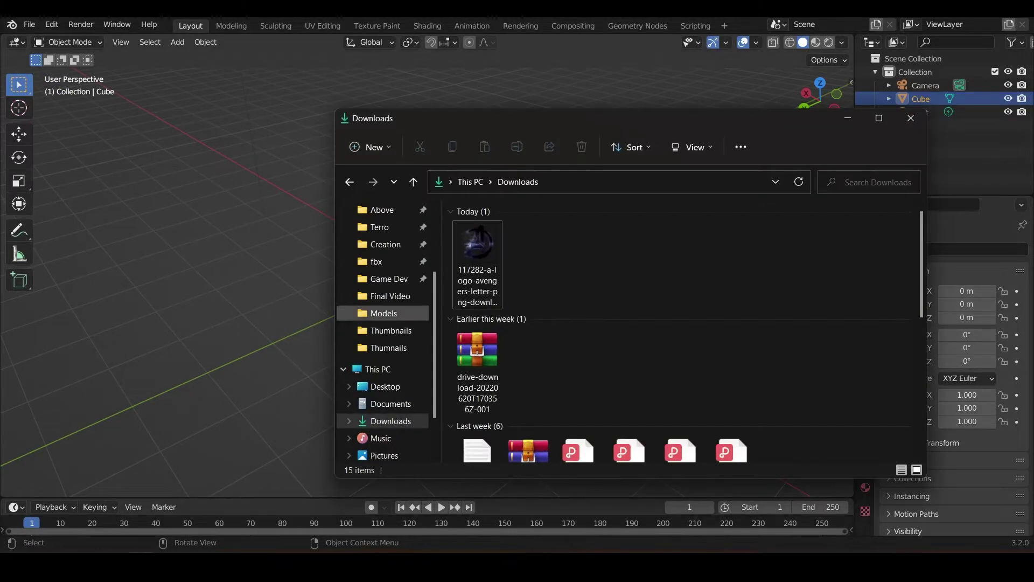
pyautogui.doubleClick(477, 264)
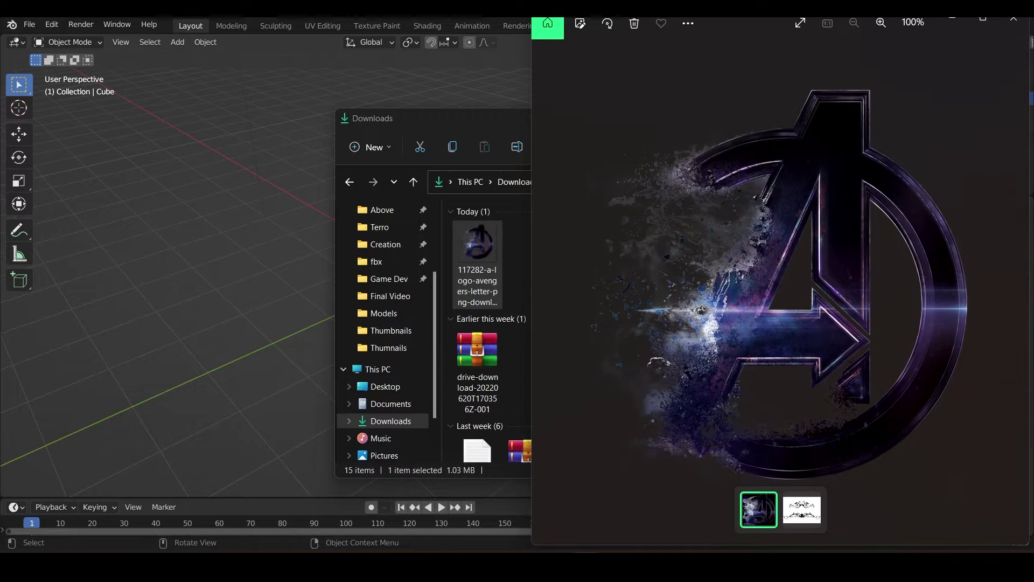
pyautogui.scroll(5, 757, 227)
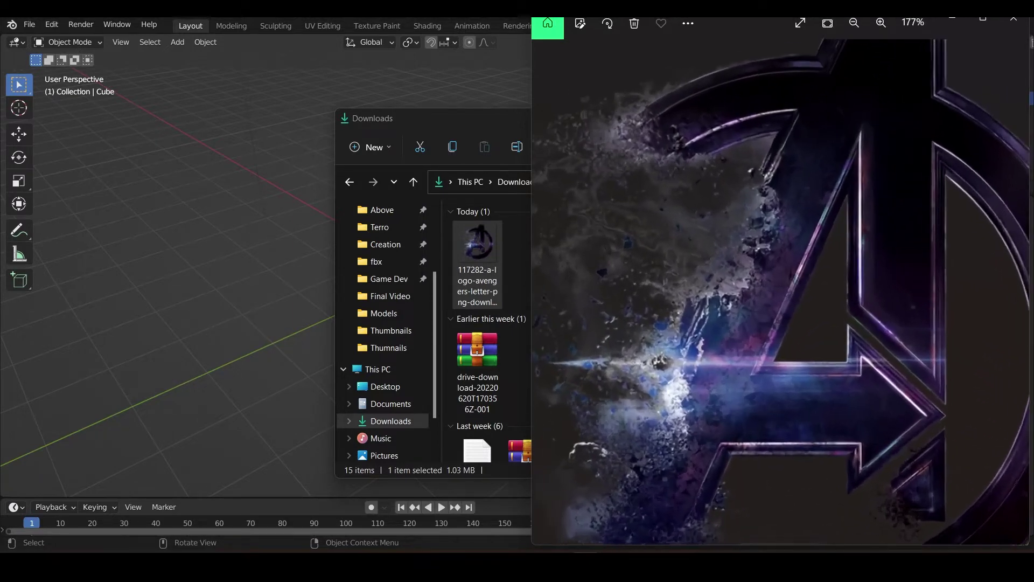
pyautogui.scroll(2, 758, 229)
pyautogui.scroll(-8, 757, 228)
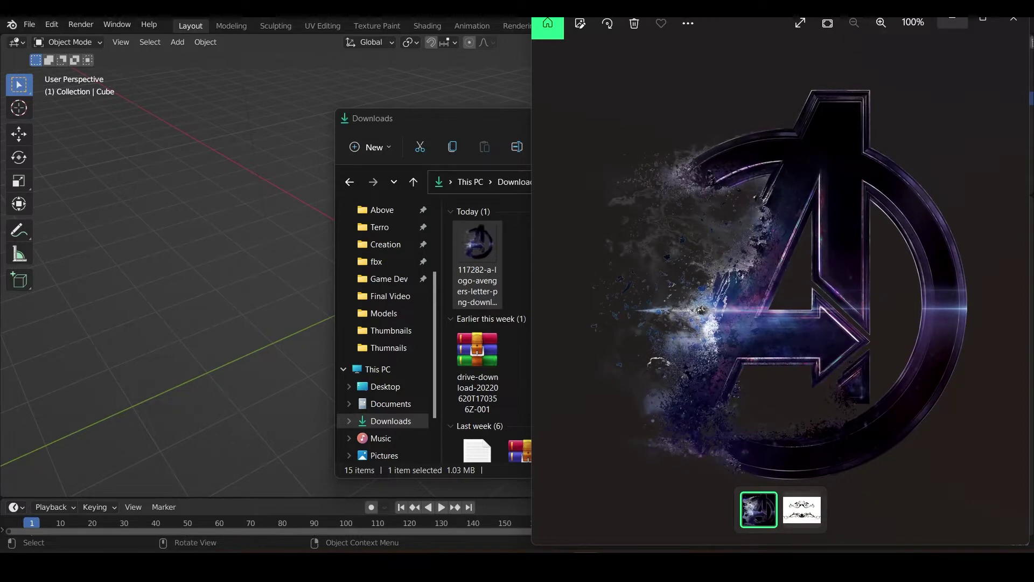
pyautogui.click(953, 21)
pyautogui.click(848, 118)
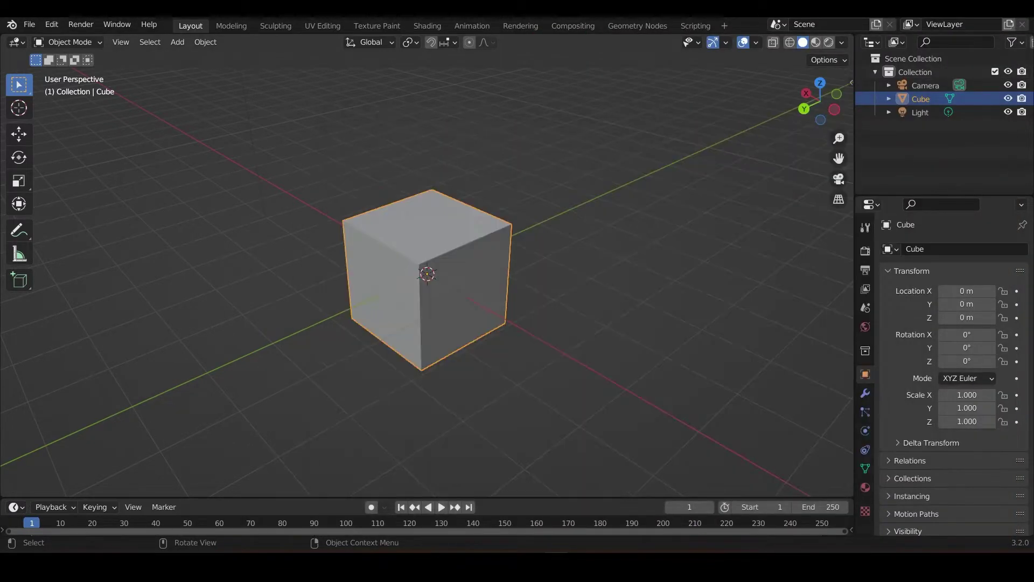
pyautogui.scroll(-4, 427, 274)
pyautogui.scroll(3, 427, 273)
pyautogui.scroll(-2, 427, 274)
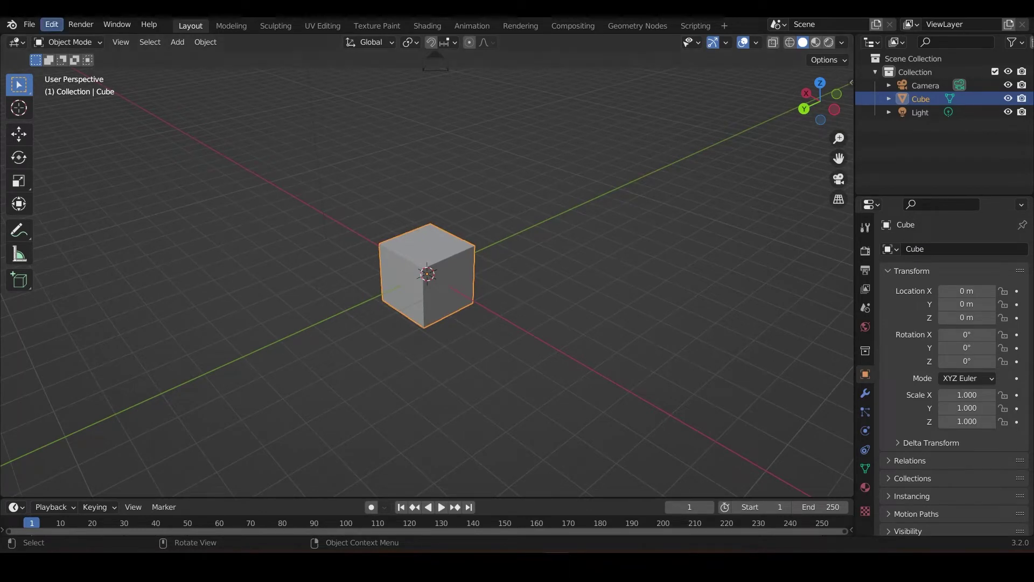
pyautogui.click(29, 25)
pyautogui.moveTo(54, 206)
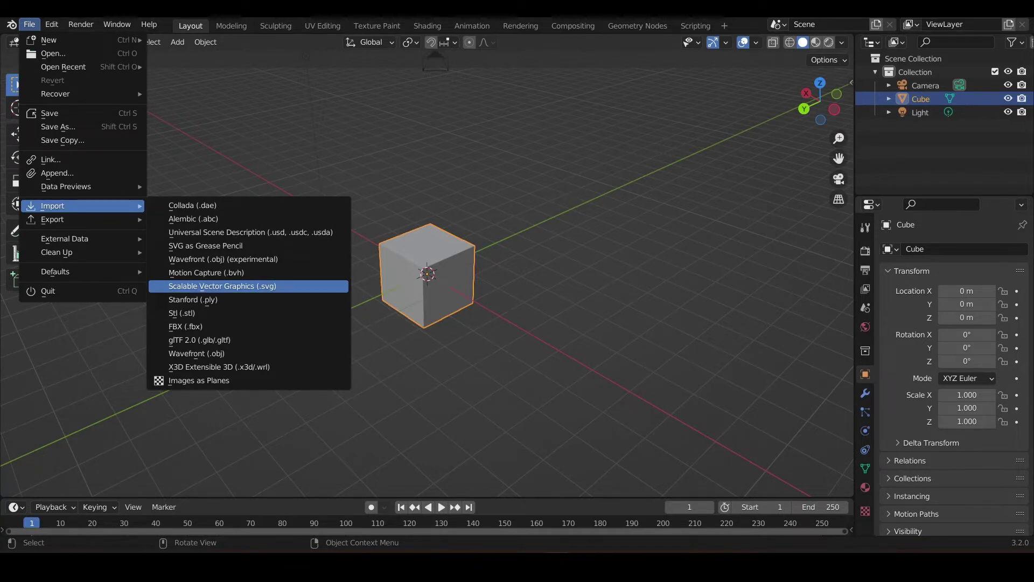
pyautogui.press('Escape')
pyautogui.press('Escape')
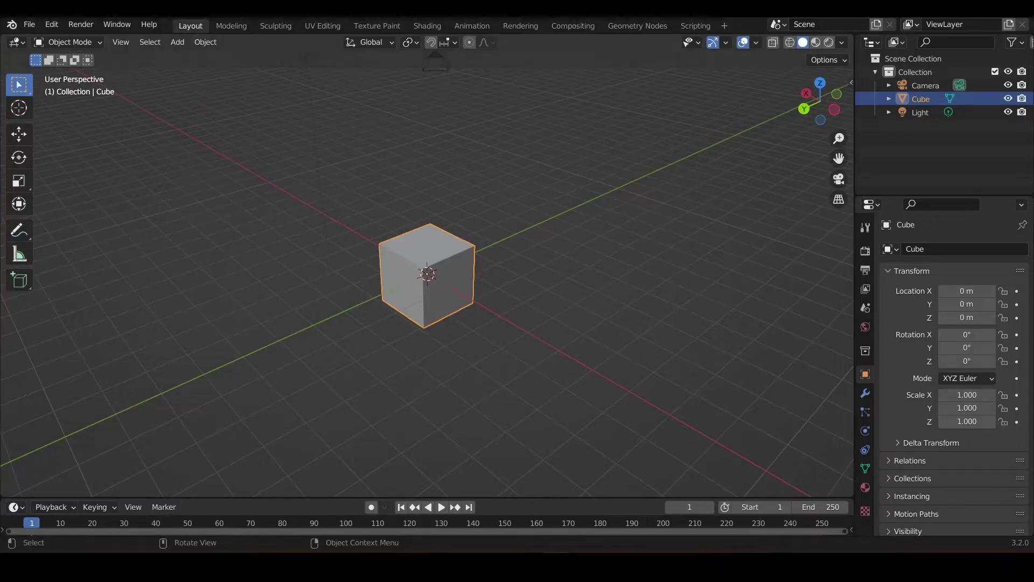
# Import the Scalable Vector Graphics file 117282-a-logo-avengers-letter-png-download-free.svg from the Downloads folder.
pyautogui.click(29, 24)
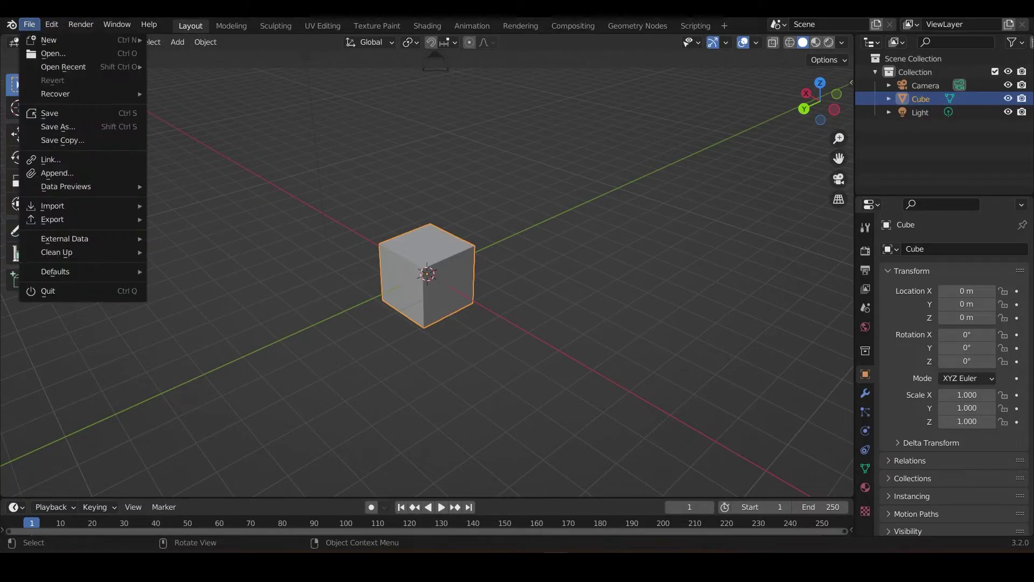
pyautogui.moveTo(81, 205)
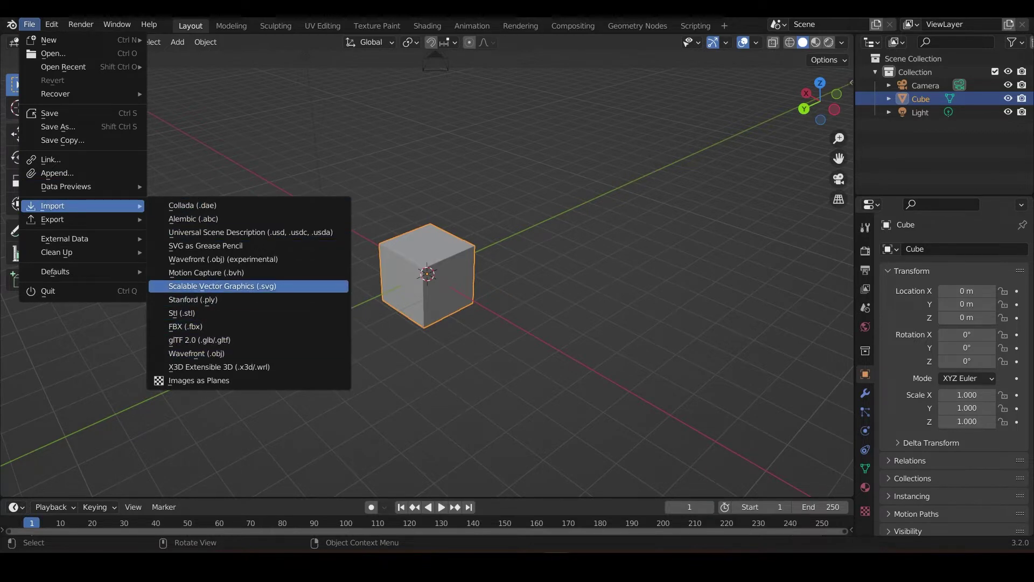
pyautogui.click(223, 286)
pyautogui.click(211, 209)
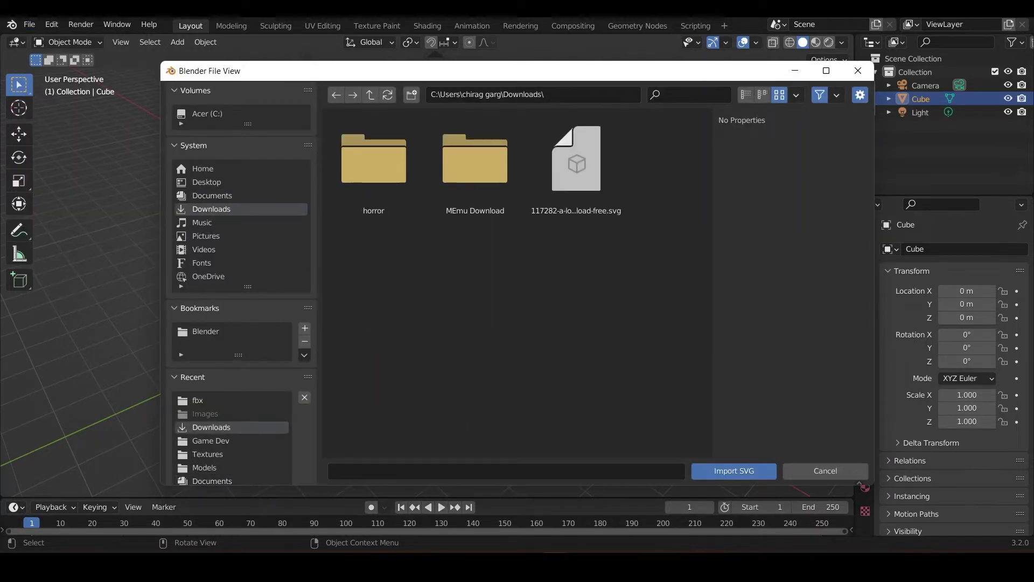
pyautogui.click(577, 165)
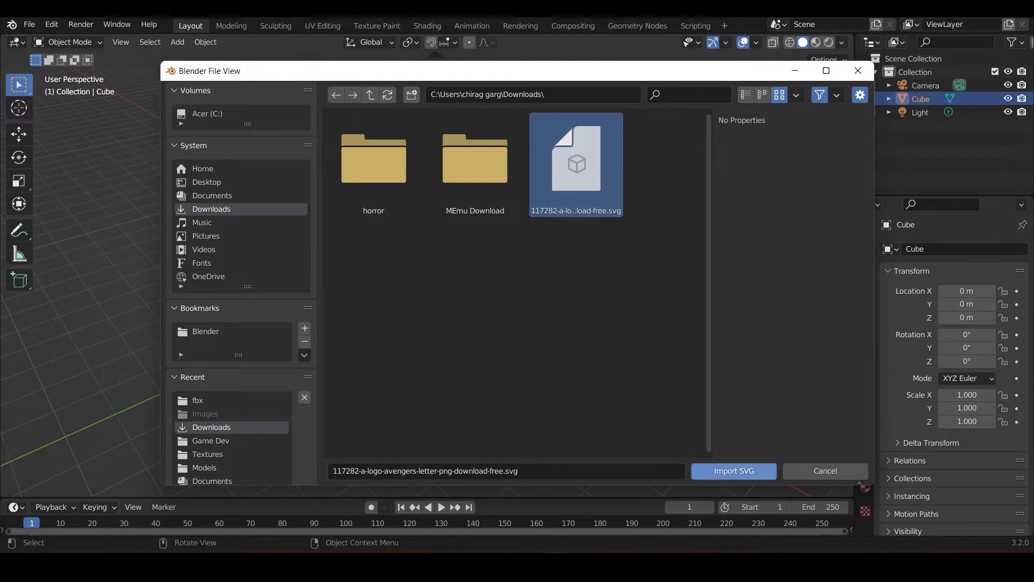
pyautogui.click(734, 471)
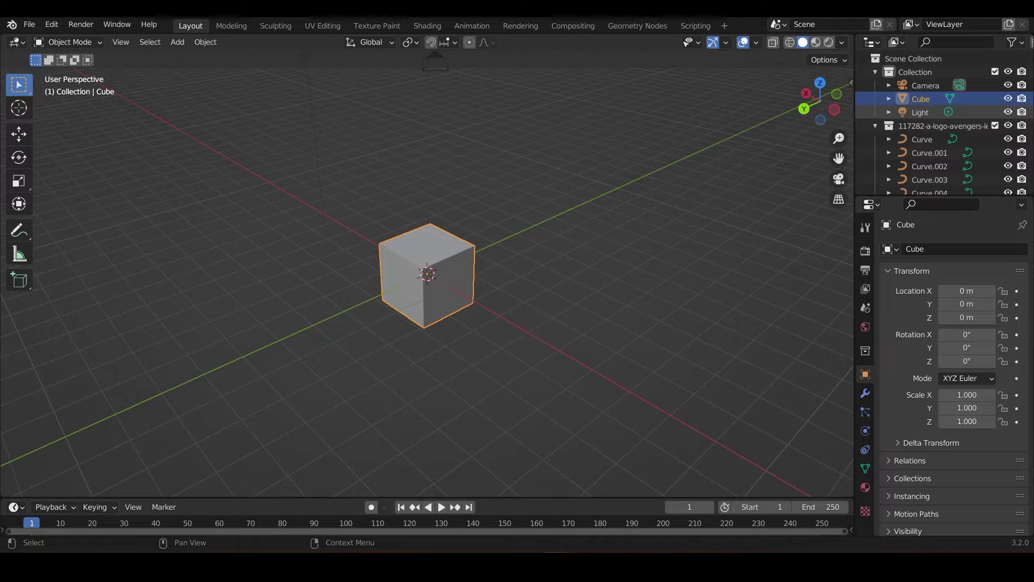
# Delete the default light, camera and cube, along with the emptied default Collection.
pyautogui.click(920, 113)
pyautogui.press('Delete')
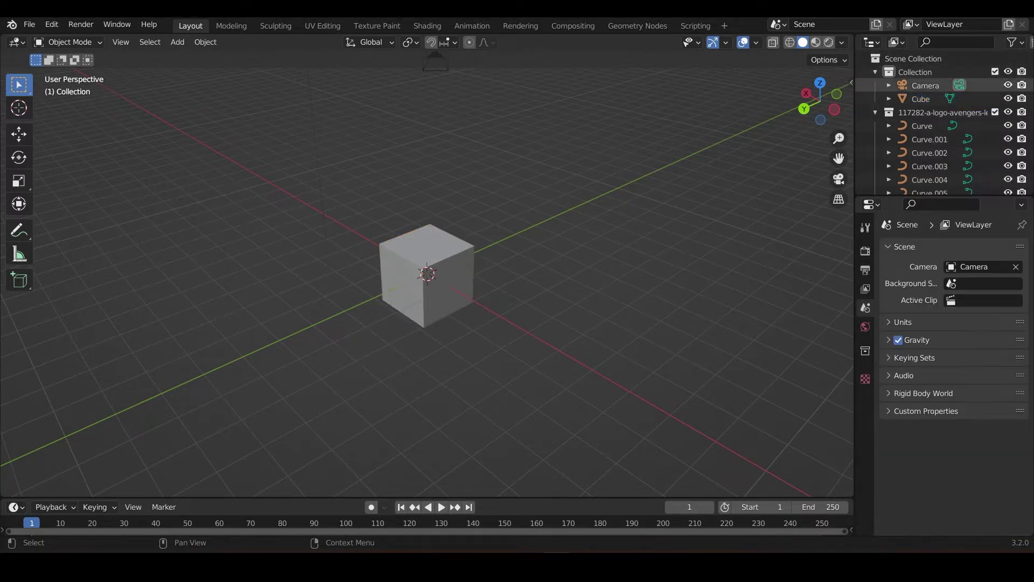
pyautogui.click(924, 86)
pyautogui.press('Delete')
pyautogui.click(921, 85)
pyautogui.press('Delete')
pyautogui.click(915, 72)
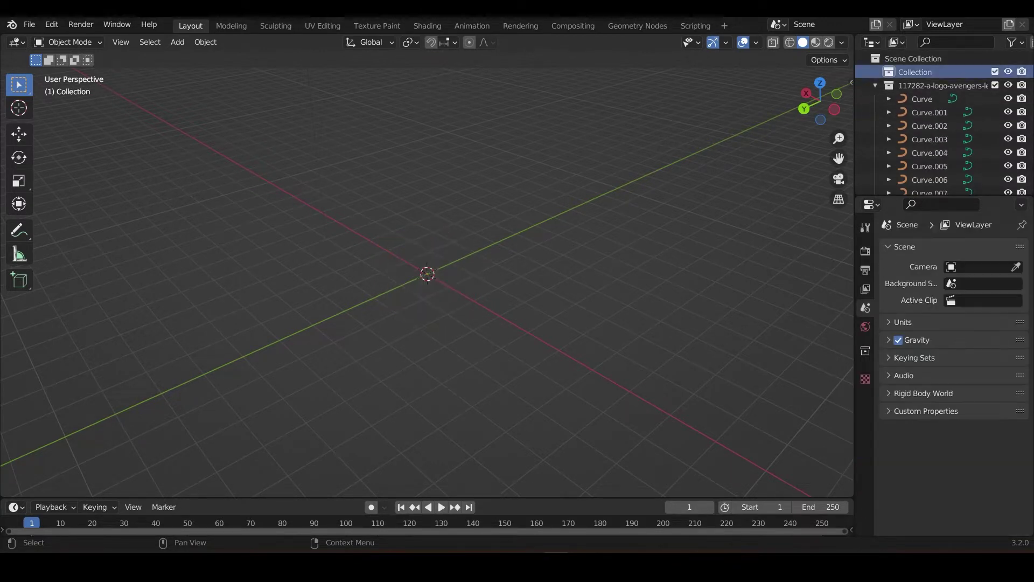
pyautogui.press('Delete')
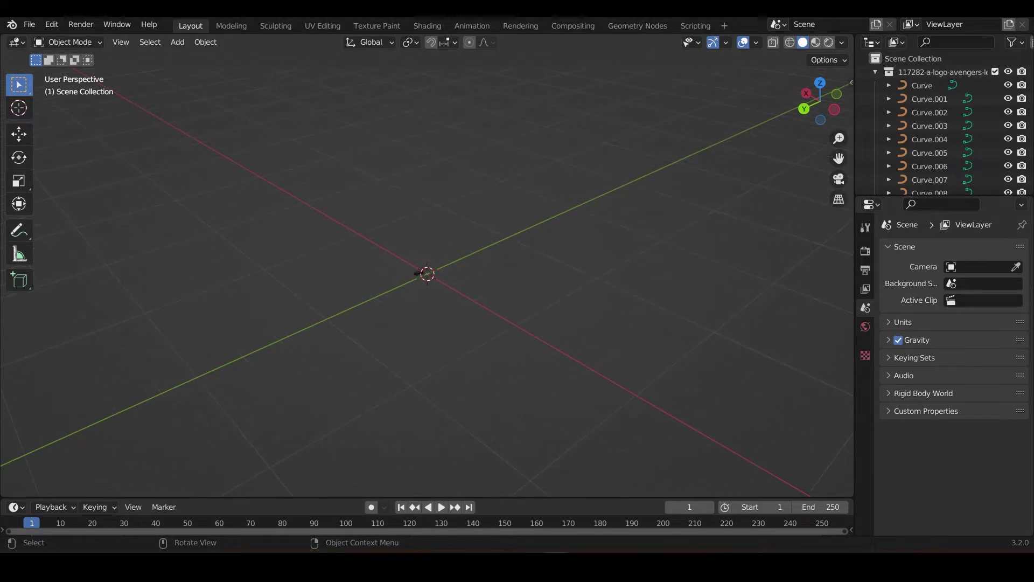
# Find the imported logo in the scene and set the viewport shading to Material Preview.
pyautogui.scroll(20, 428, 274)
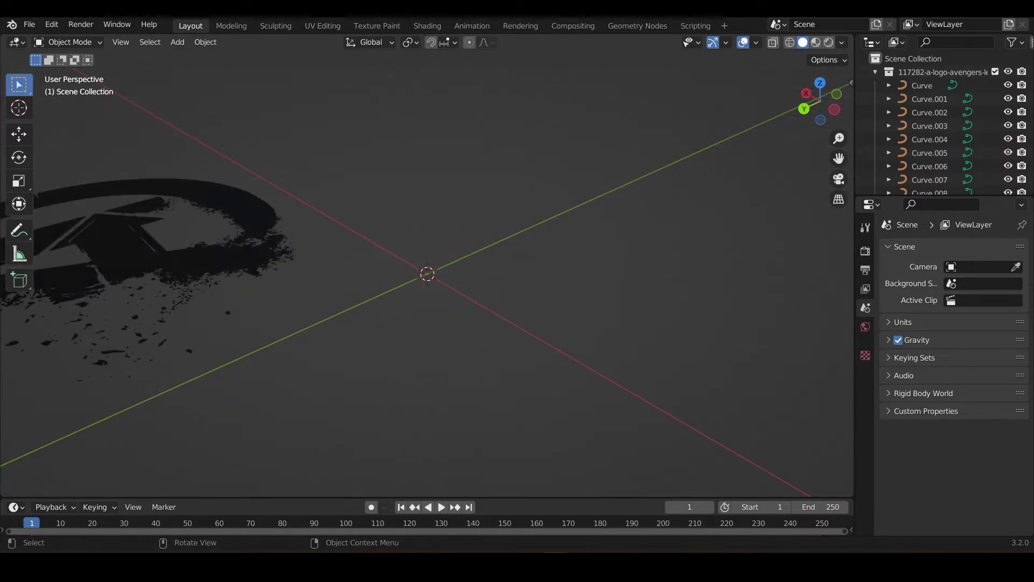
pyautogui.moveTo(417, 274); pyautogui.dragTo(581, 269, button='middle')
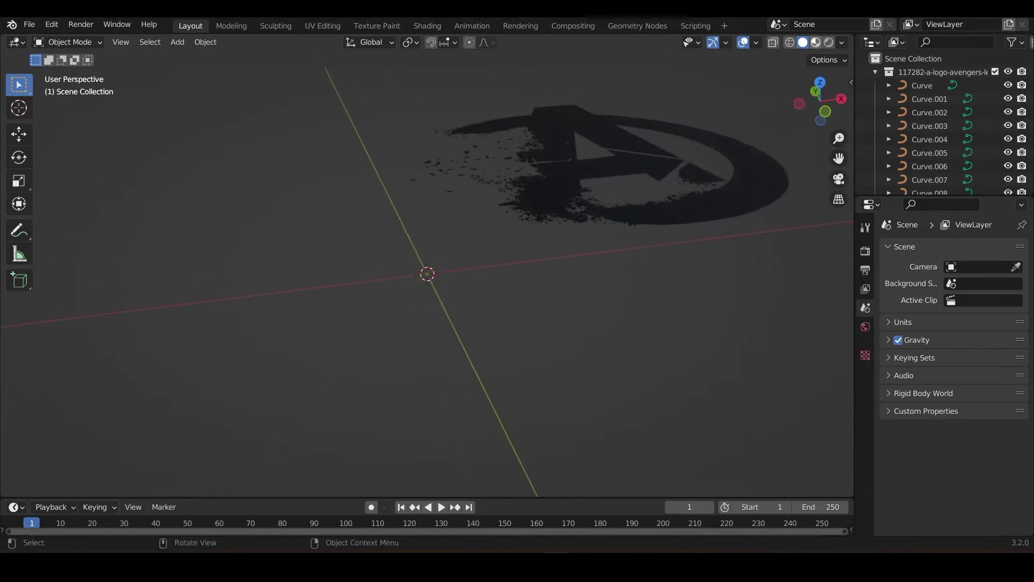
pyautogui.click(816, 42)
pyautogui.scroll(-3, 427, 274)
pyautogui.moveTo(427, 243)
pyautogui.mouseDown(button='middle')
pyautogui.moveTo(412, 302)
pyautogui.moveTo(447, 296)
pyautogui.moveTo(414, 304)
pyautogui.moveTo(415, 318)
pyautogui.moveTo(438, 310)
pyautogui.moveTo(428, 299)
pyautogui.mouseUp(button='middle')
pyautogui.scroll(-3, 447, 296)
pyautogui.scroll(2, 429, 299)
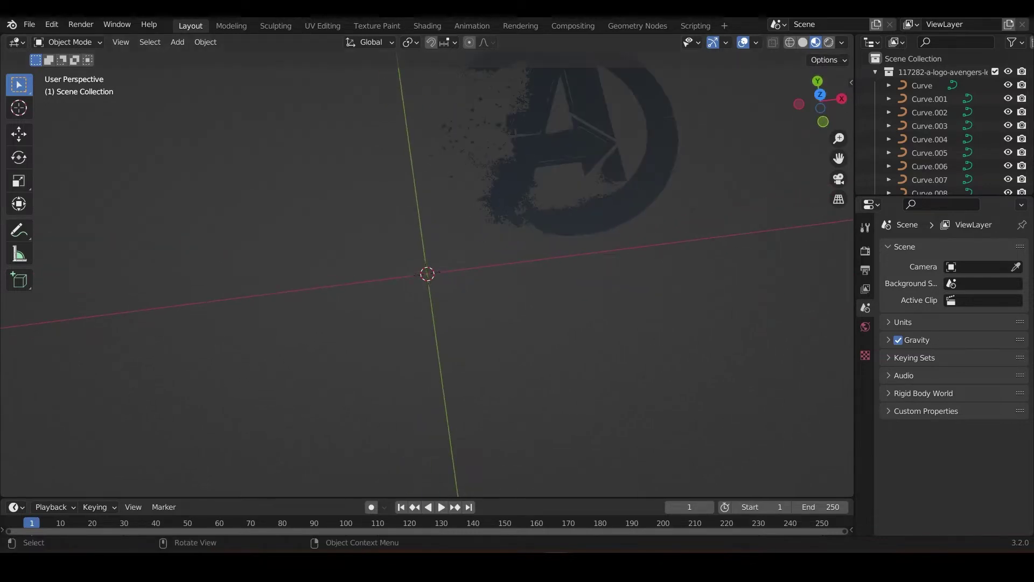
# Select all the curve objects in the imported SVG collection.
pyautogui.rightClick(943, 72)
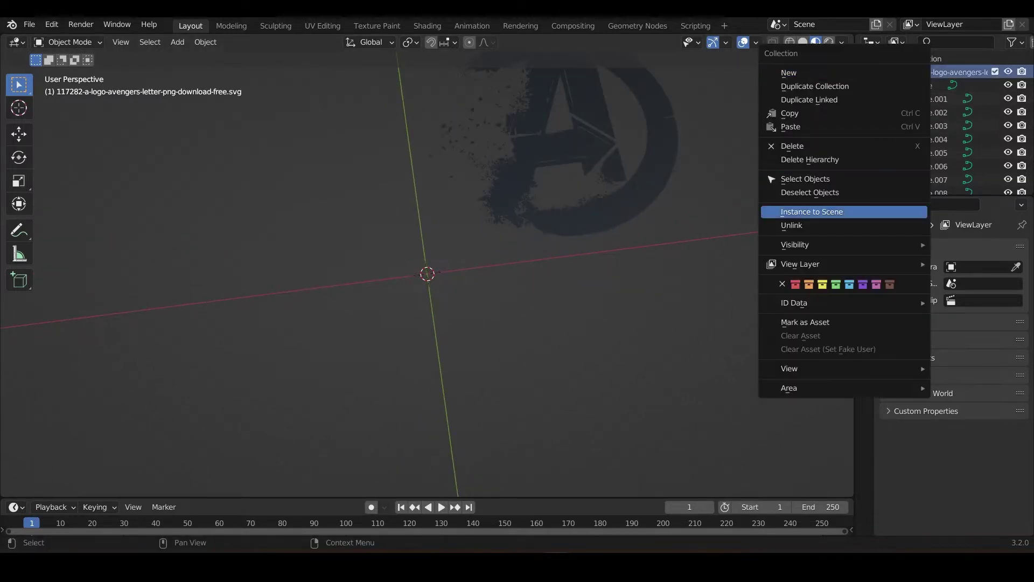
pyautogui.click(805, 179)
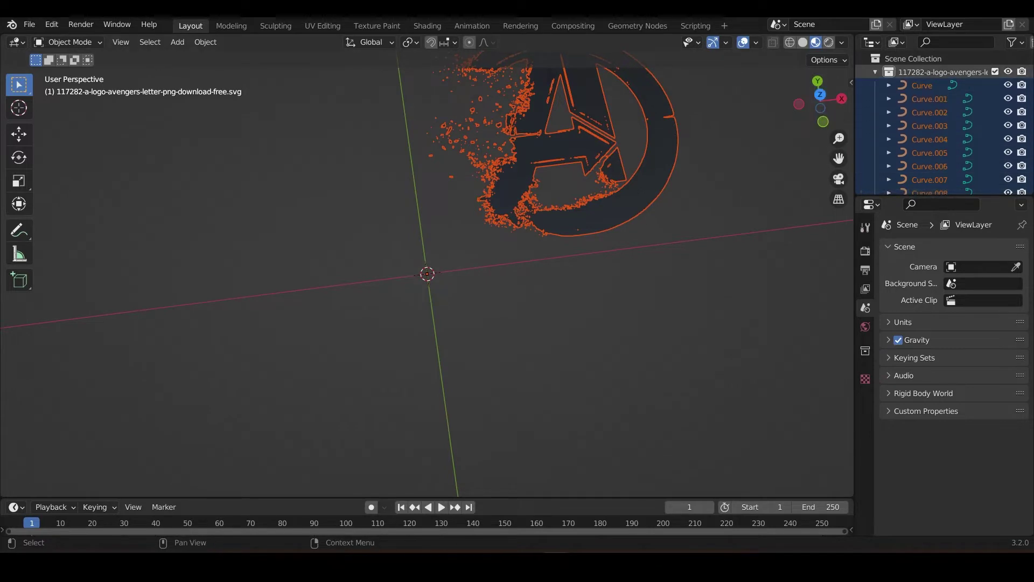
pyautogui.rightClick(937, 74)
pyautogui.click(916, 156)
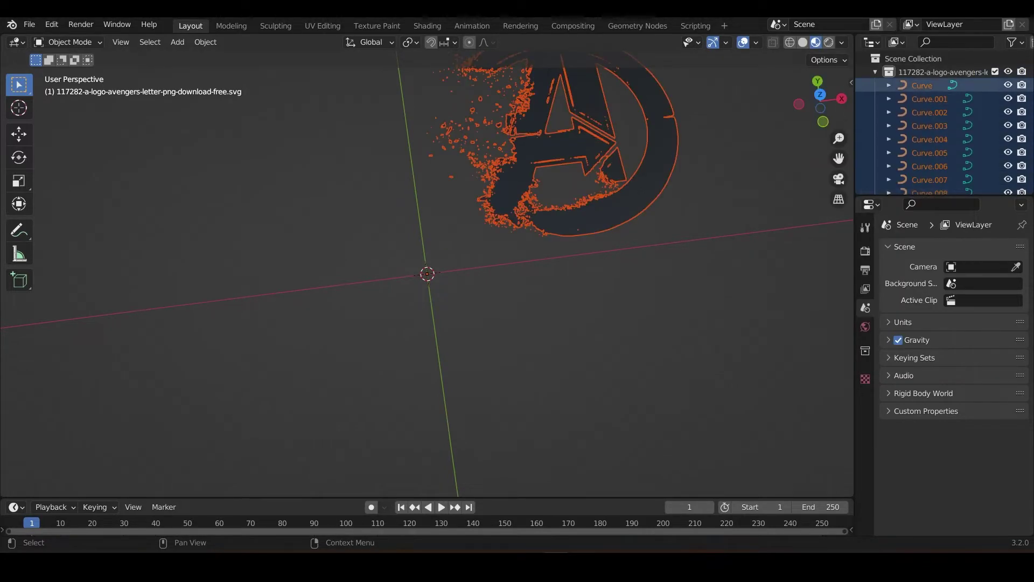
# Scale the selected logo curves up by a factor of 10 on all axes.
pyautogui.scroll(-8, 427, 273)
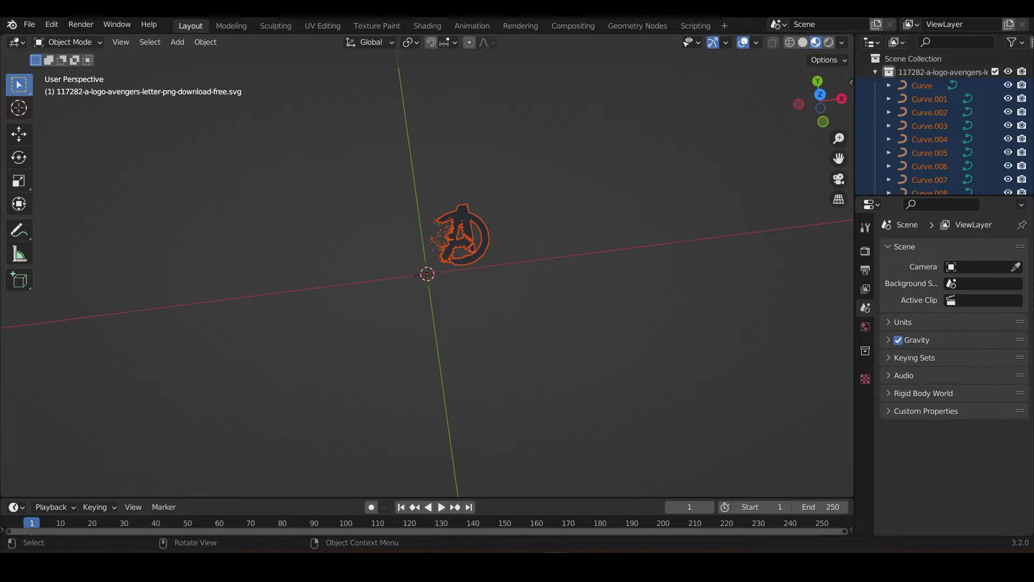
pyautogui.write('s10')
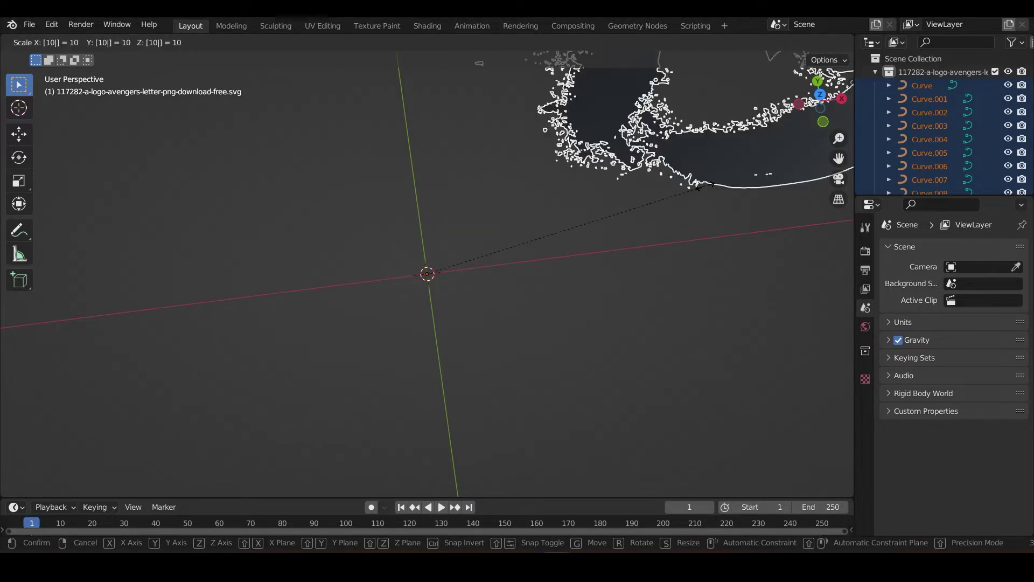
pyautogui.press('Return')
pyautogui.scroll(-8, 698, 186)
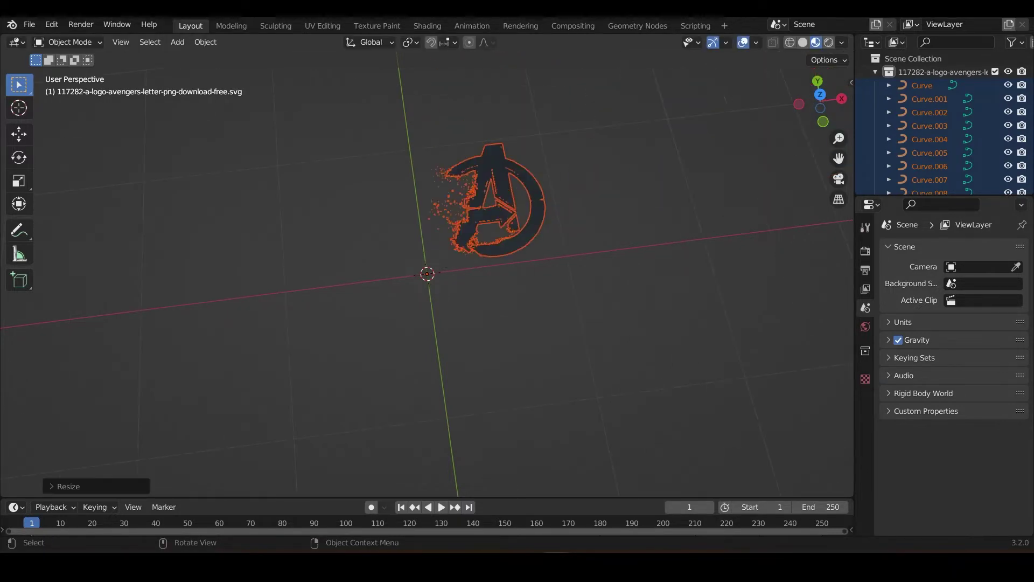
# Make the logo's main curve the active object and join all selected curves into it.
pyautogui.moveTo(646, 216)
pyautogui.mouseDown(button='middle')
pyautogui.moveTo(617, 215)
pyautogui.moveTo(671, 215)
pyautogui.moveTo(642, 215)
pyautogui.mouseUp(button='middle')
pyautogui.scroll(3, 592, 189)
pyautogui.keyDown('shift'); pyautogui.click(543, 139); pyautogui.keyUp('shift')
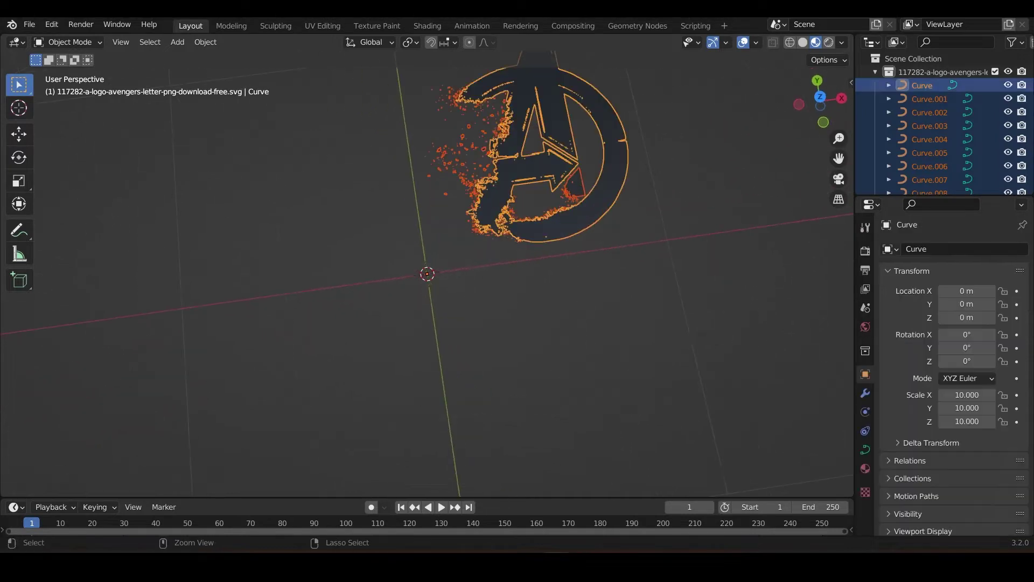
pyautogui.hotkey('ctrl', 'j')
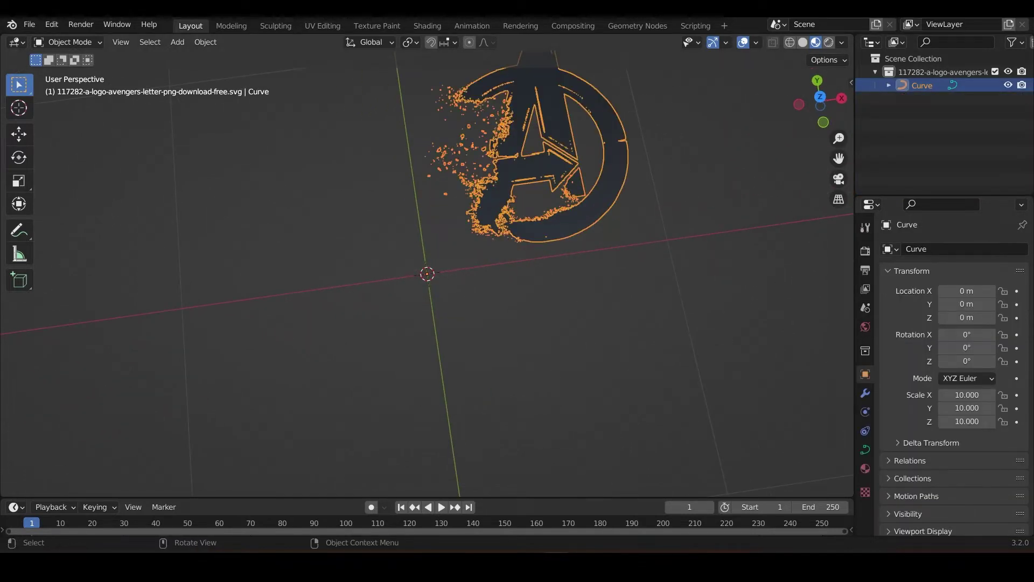
# Set the joined logo's origin to its geometry and snap the logo to the 3D cursor at the world centre.
pyautogui.scroll(-1, 529, 157)
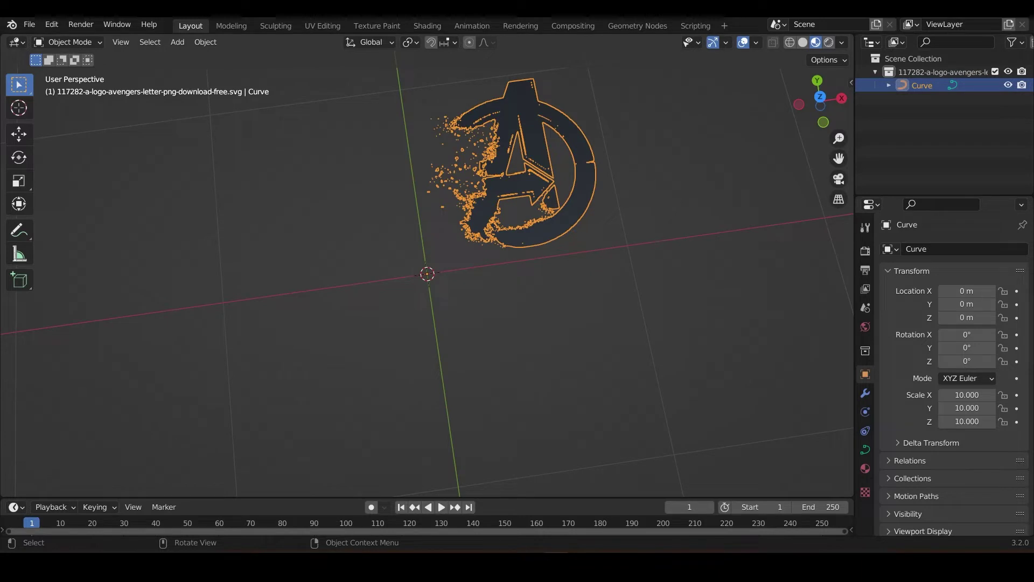
pyautogui.scroll(1, 427, 273)
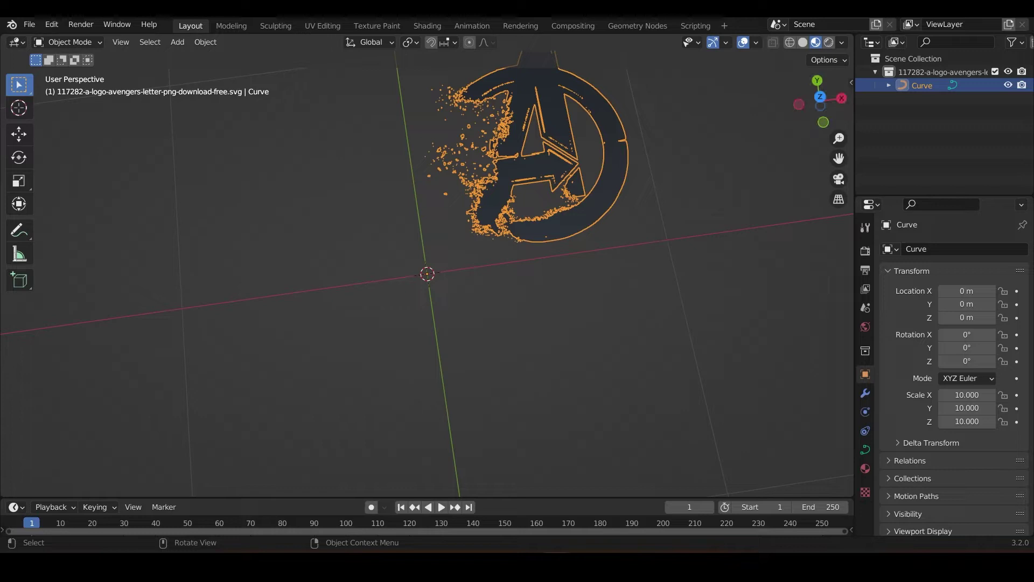
pyautogui.moveTo(620, 226); pyautogui.dragTo(605, 227, button='middle')
pyautogui.rightClick(426, 256)
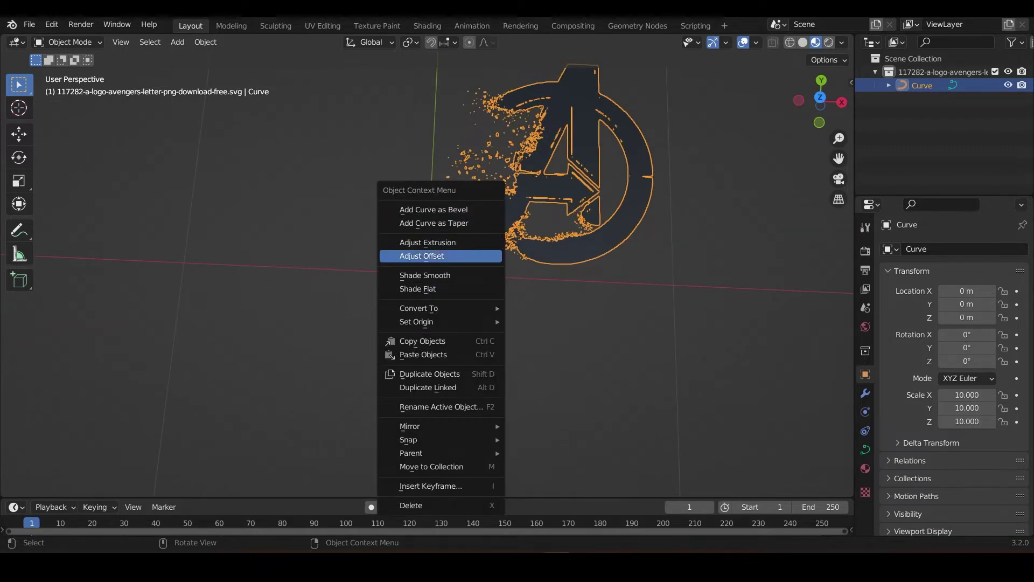
pyautogui.press('Escape')
pyautogui.rightClick(437, 238)
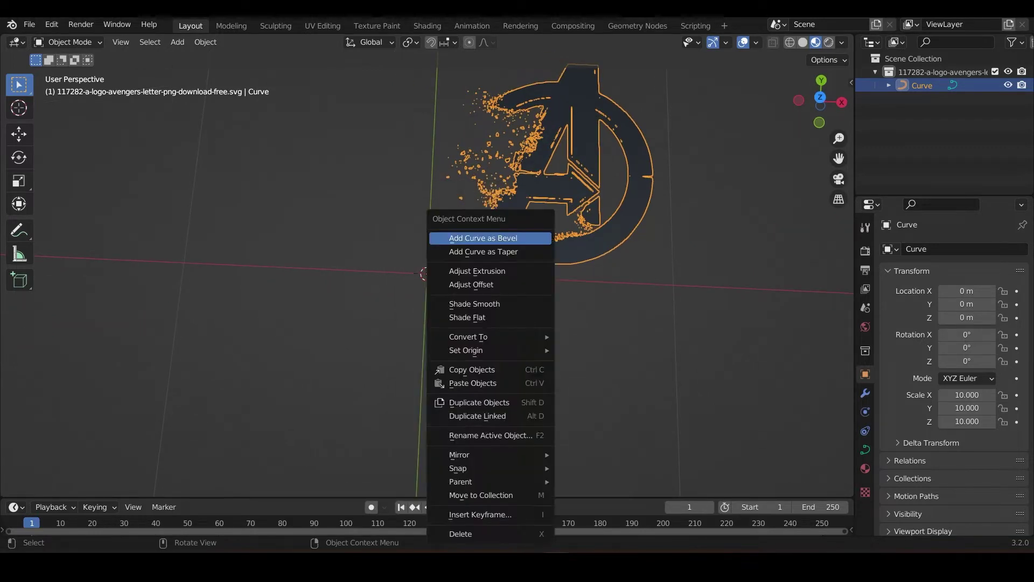
pyautogui.moveTo(518, 350)
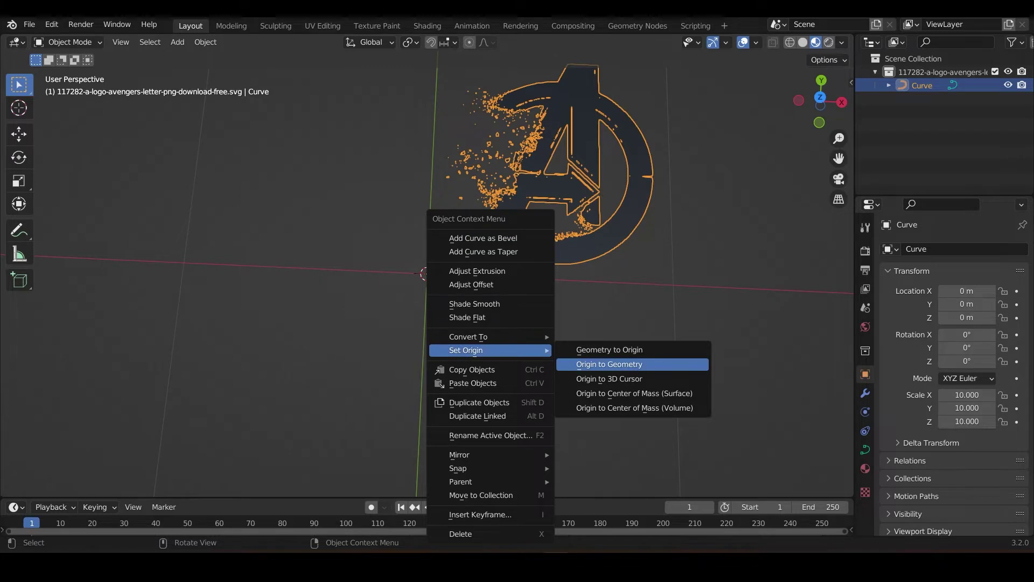
pyautogui.click(609, 364)
pyautogui.hotkey('shift', 's')
pyautogui.click(519, 164)
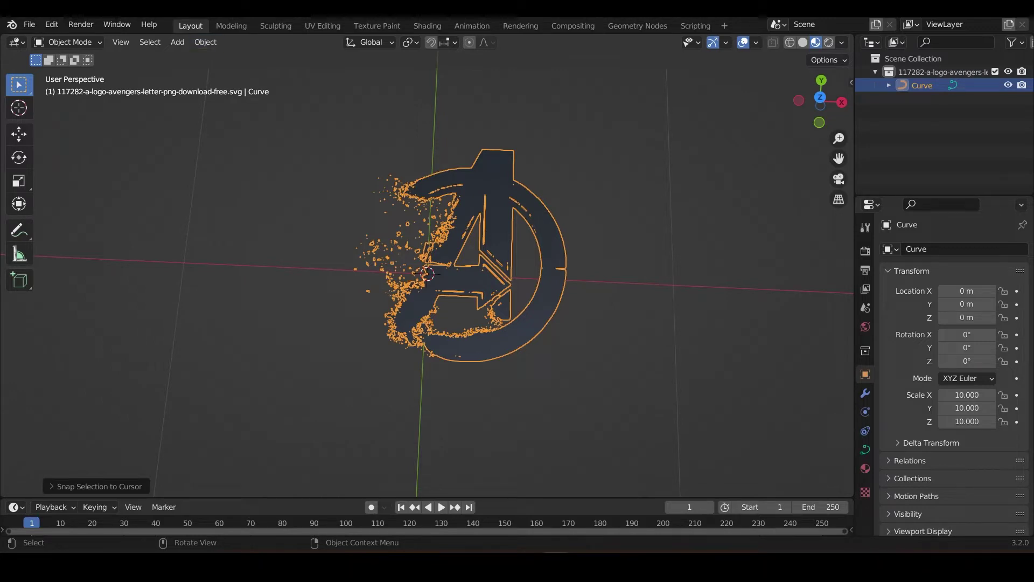
pyautogui.hotkey('alt', 'a')
pyautogui.click(206, 42)
pyautogui.press('Escape')
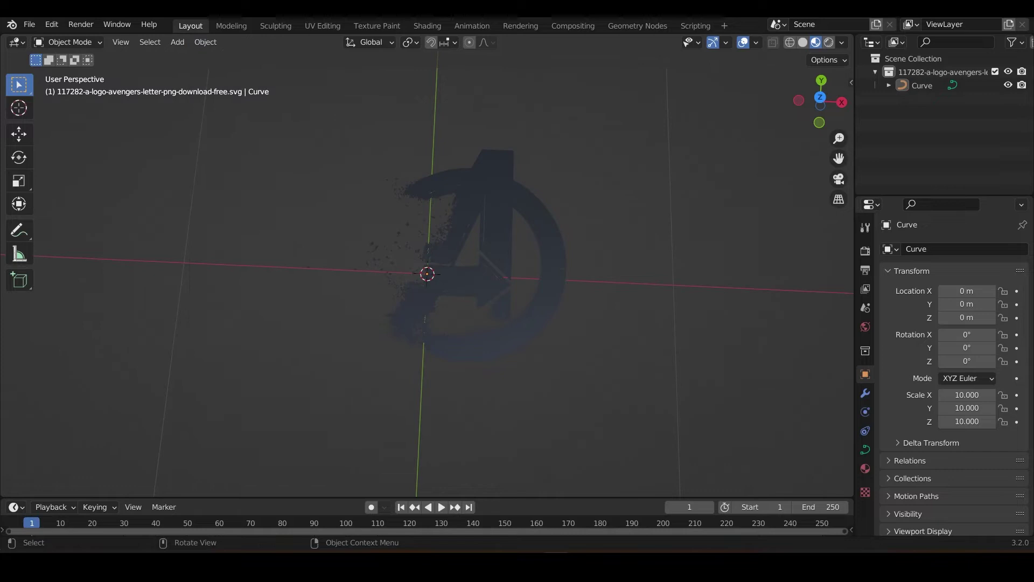
pyautogui.click(205, 42)
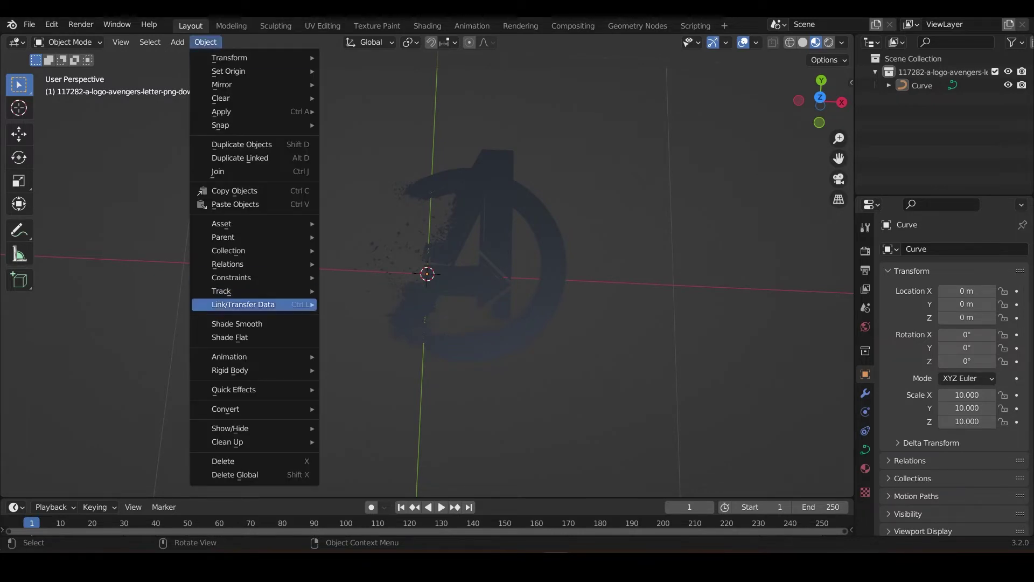
pyautogui.moveTo(227, 409)
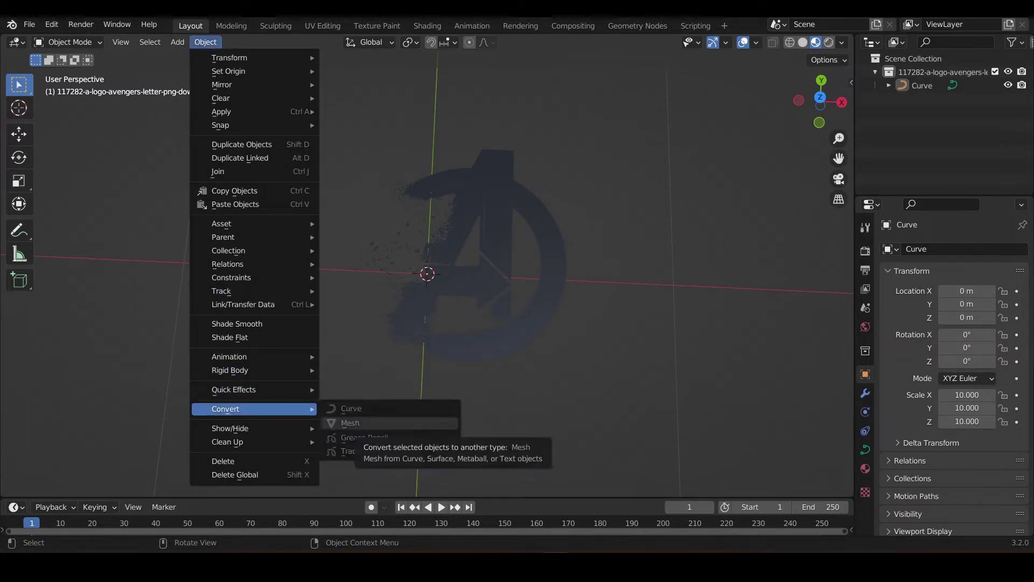
pyautogui.press('Escape')
# Select the joined logo curve and convert it to a mesh.
pyautogui.press('a')
pyautogui.click(205, 42)
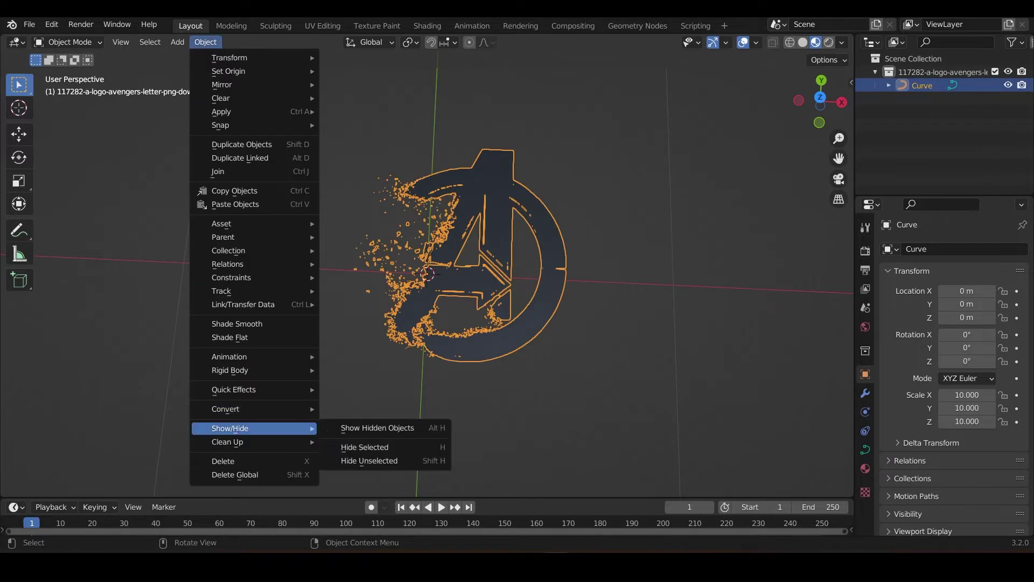
pyautogui.moveTo(227, 409)
pyautogui.click(350, 423)
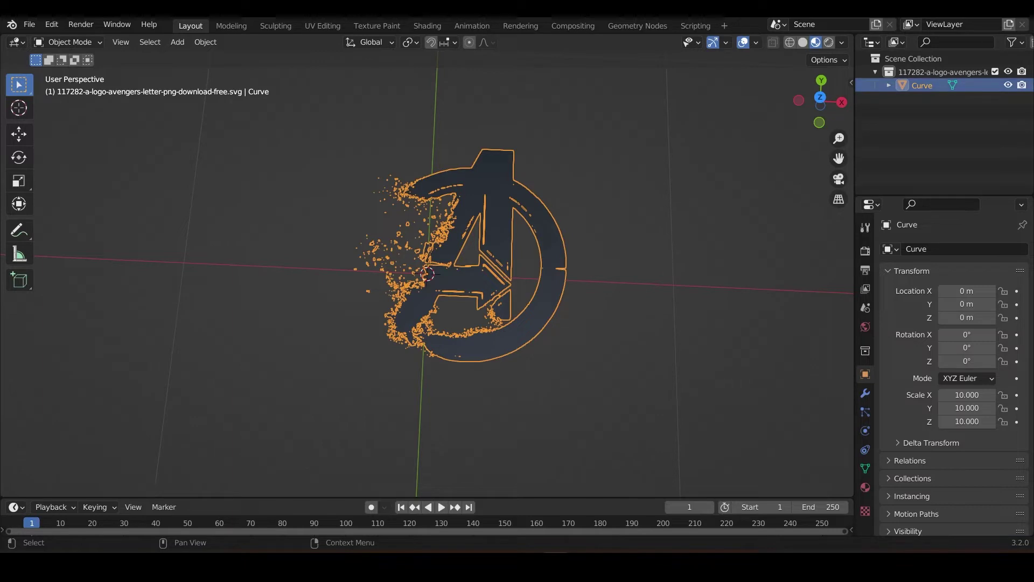
# Rename the converted mesh object to "Avengers logo".
pyautogui.doubleClick(922, 85)
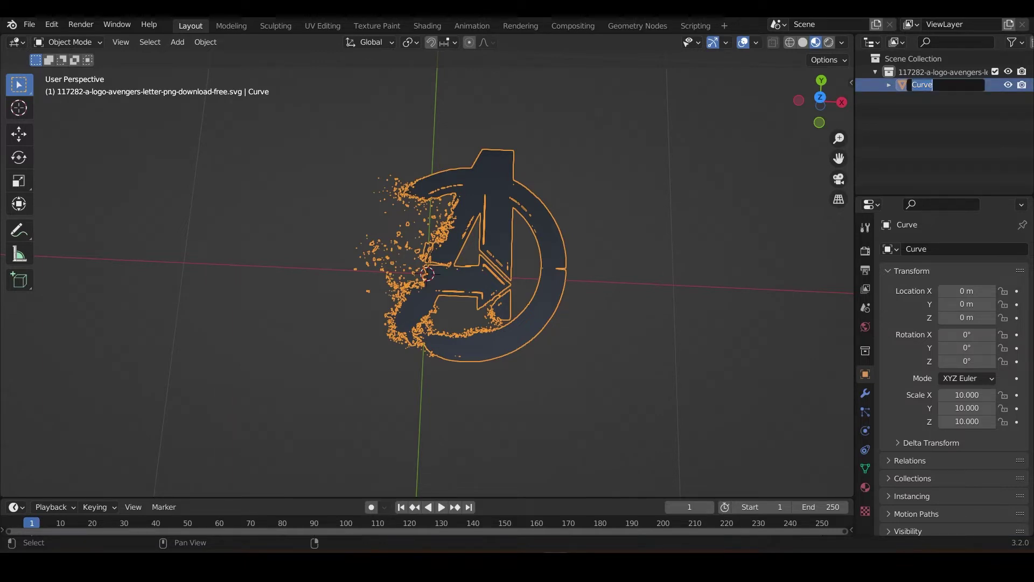
pyautogui.write('Avengers logo')
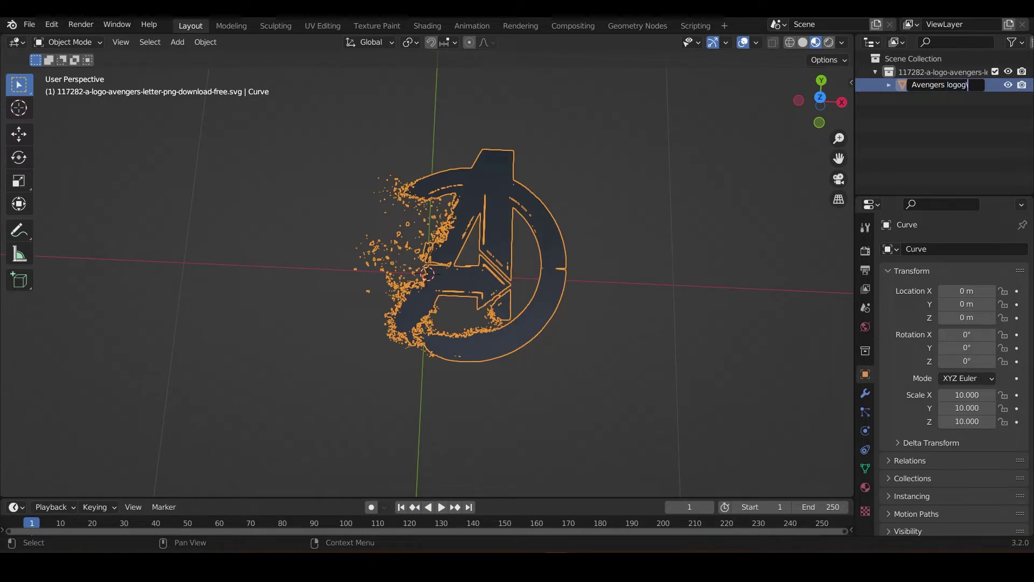
pyautogui.press('Return')
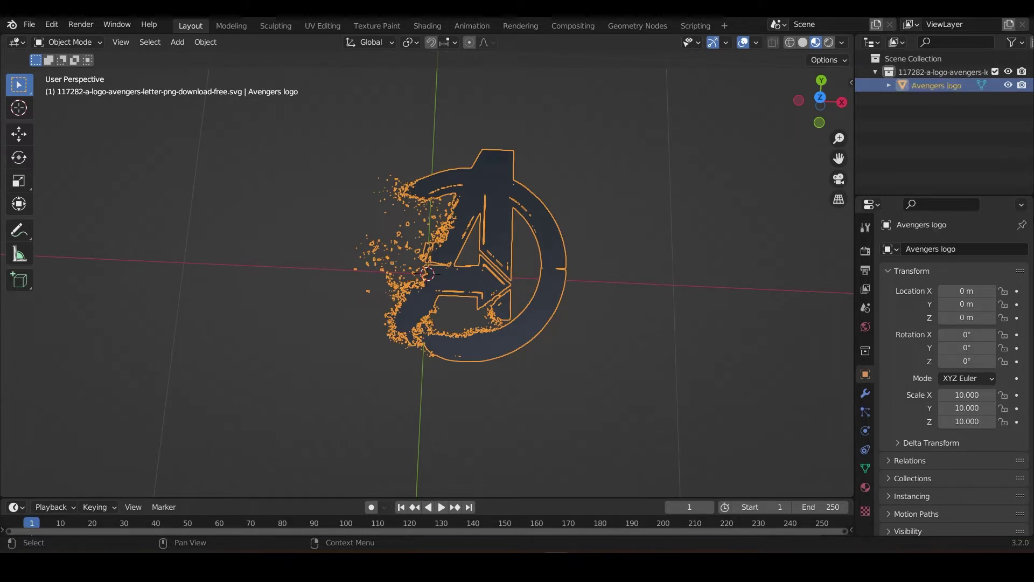
# Put the logo mesh in Edit Mode and examine its vertices and faces up close.
pyautogui.scroll(3, 427, 273)
pyautogui.scroll(-1, 427, 274)
pyautogui.moveTo(427, 274)
pyautogui.mouseDown(button='middle')
pyautogui.moveTo(464, 271)
pyautogui.moveTo(464, 251)
pyautogui.moveTo(455, 249)
pyautogui.moveTo(471, 272)
pyautogui.moveTo(436, 257)
pyautogui.moveTo(444, 264)
pyautogui.mouseUp(button='middle')
pyautogui.scroll(3, 455, 249)
pyautogui.press('Tab')
pyautogui.scroll(-4, 455, 249)
pyautogui.scroll(2, 444, 264)
pyautogui.scroll(2, 485, 269)
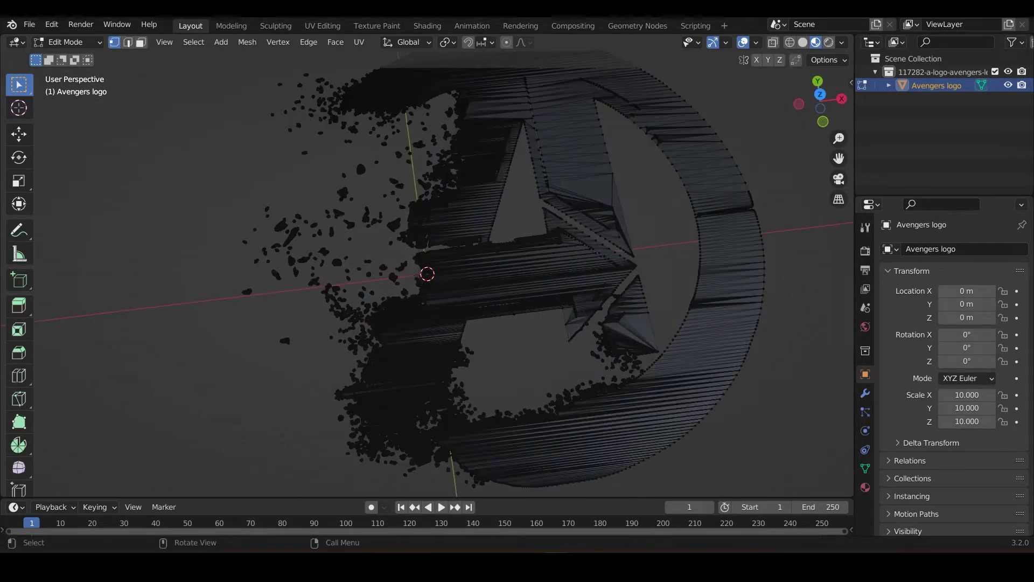
pyautogui.scroll(-3, 485, 269)
pyautogui.scroll(2, 485, 269)
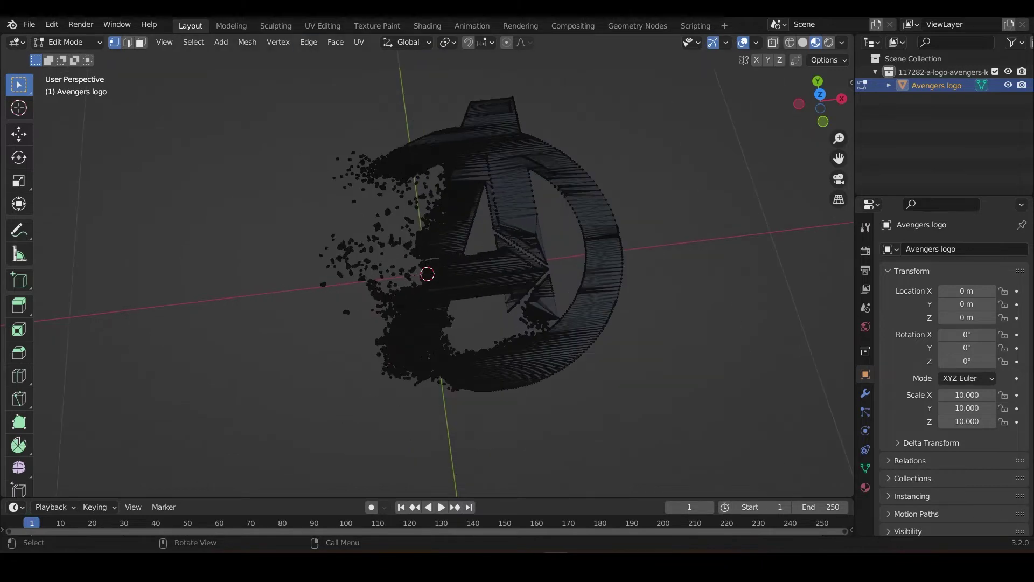
# Select the logo's entire geometry, extrude it about 0.035 m downward, and return to Object Mode.
pyautogui.press('a')
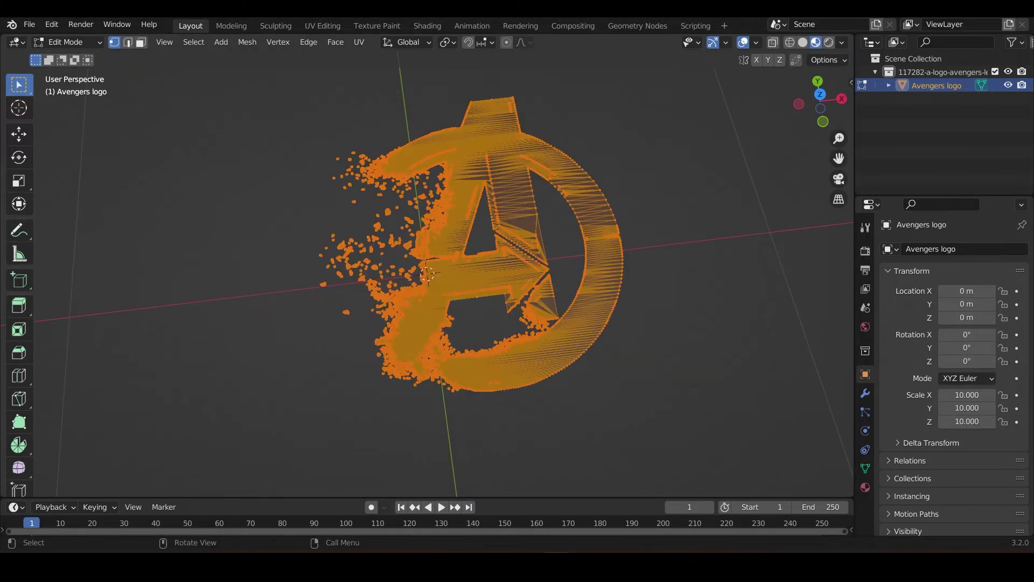
pyautogui.moveTo(463, 269); pyautogui.dragTo(490, 304, button='middle')
pyautogui.moveTo(491, 235); pyautogui.dragTo(499, 199, button='middle')
pyautogui.moveTo(498, 269); pyautogui.dragTo(461, 248, button='middle')
pyautogui.press('e')
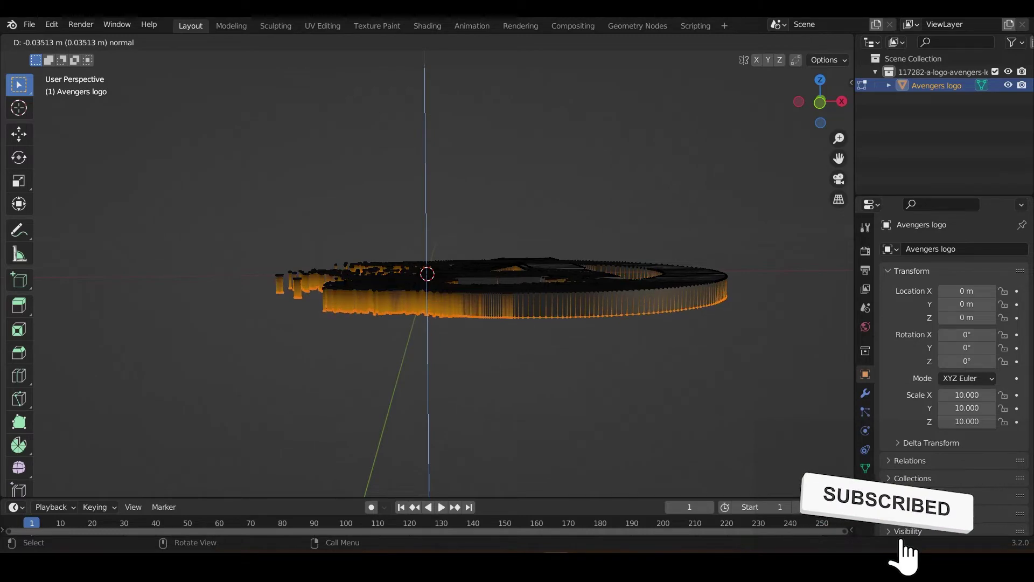
pyautogui.click(458, 318)
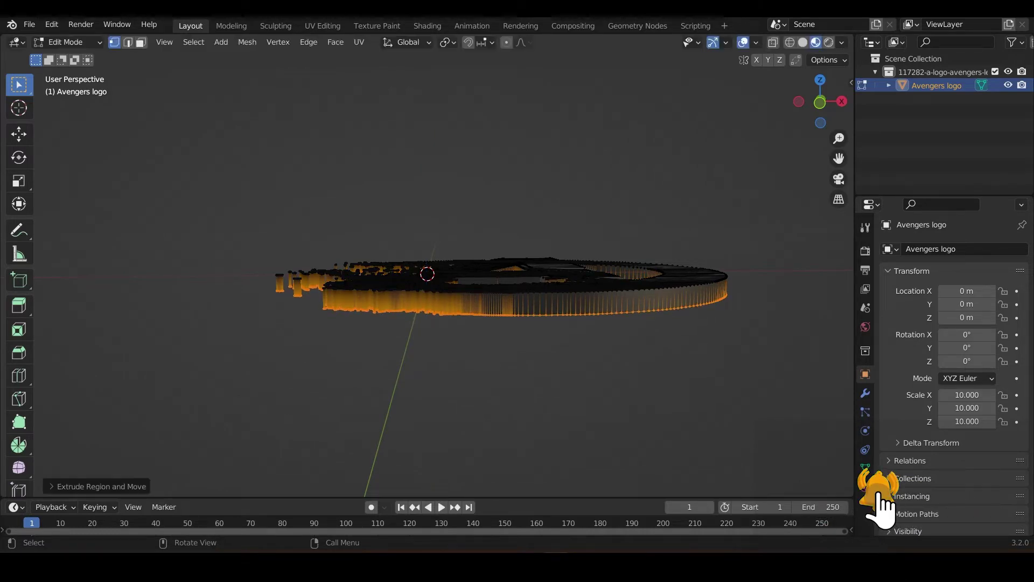
pyautogui.moveTo(458, 318); pyautogui.dragTo(410, 216, button='middle')
pyautogui.press('Tab')
# Try smooth shading on the extruded logo and undo it.
pyautogui.scroll(6, 431, 251)
pyautogui.moveTo(431, 291); pyautogui.dragTo(418, 271, button='middle')
pyautogui.rightClick(447, 252)
pyautogui.click(448, 203)
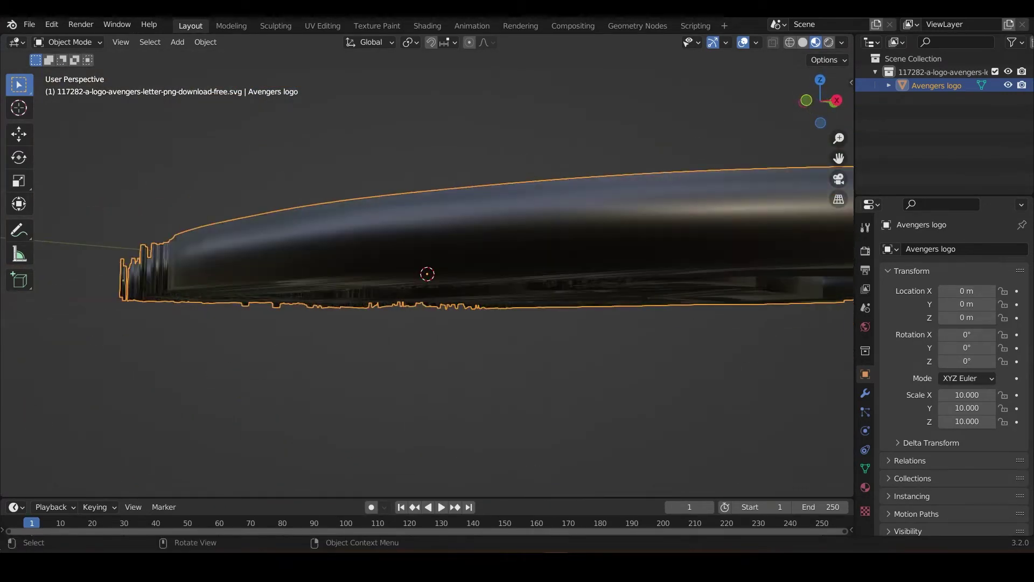
pyautogui.moveTo(448, 203); pyautogui.dragTo(453, 260, button='middle')
pyautogui.scroll(-4, 453, 259)
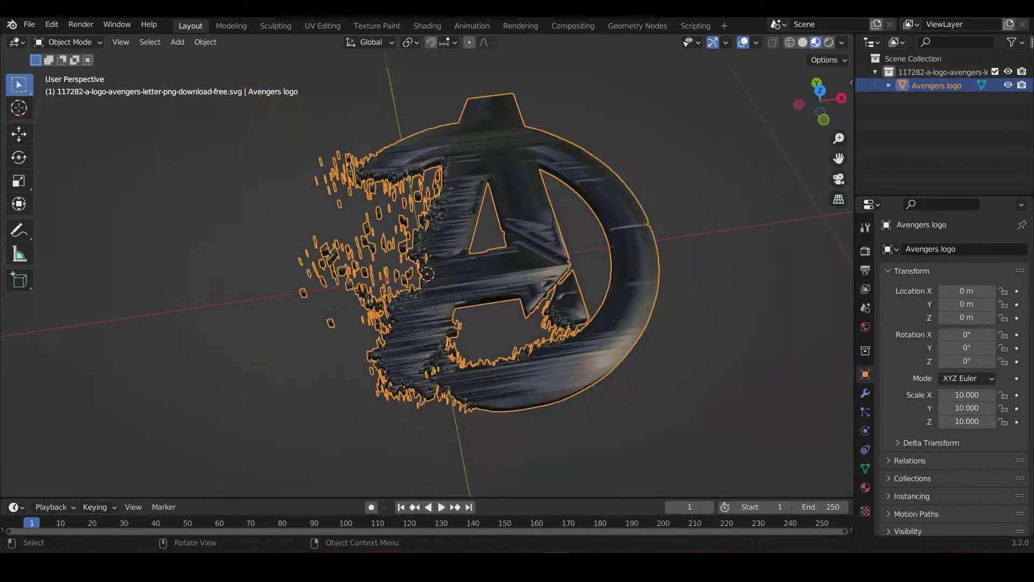
pyautogui.press('ctrl')
pyautogui.hotkey('ctrl', 'z')
# Examine the extruded logo's surfaces and display its material settings.
pyautogui.scroll(-3, 453, 259)
pyautogui.moveTo(452, 260)
pyautogui.mouseDown(button='middle')
pyautogui.moveTo(440, 286)
pyautogui.moveTo(477, 283)
pyautogui.moveTo(479, 248)
pyautogui.moveTo(477, 280)
pyautogui.moveTo(431, 264)
pyautogui.moveTo(458, 275)
pyautogui.mouseUp(button='middle')
pyautogui.scroll(3, 439, 286)
pyautogui.scroll(-2, 469, 276)
pyautogui.scroll(4, 431, 264)
pyautogui.scroll(-3, 431, 264)
pyautogui.click(865, 487)
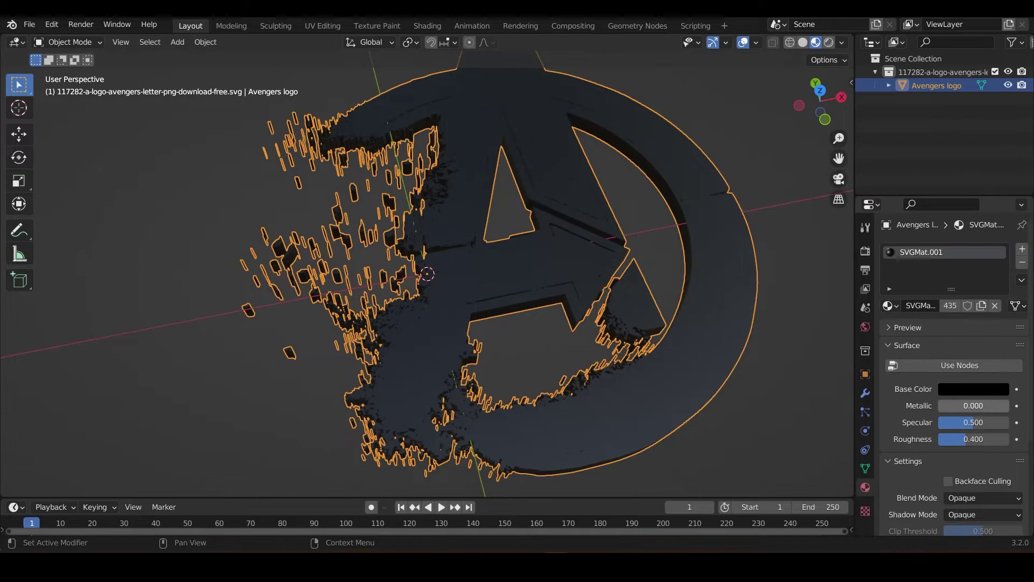
pyautogui.press('Tab')
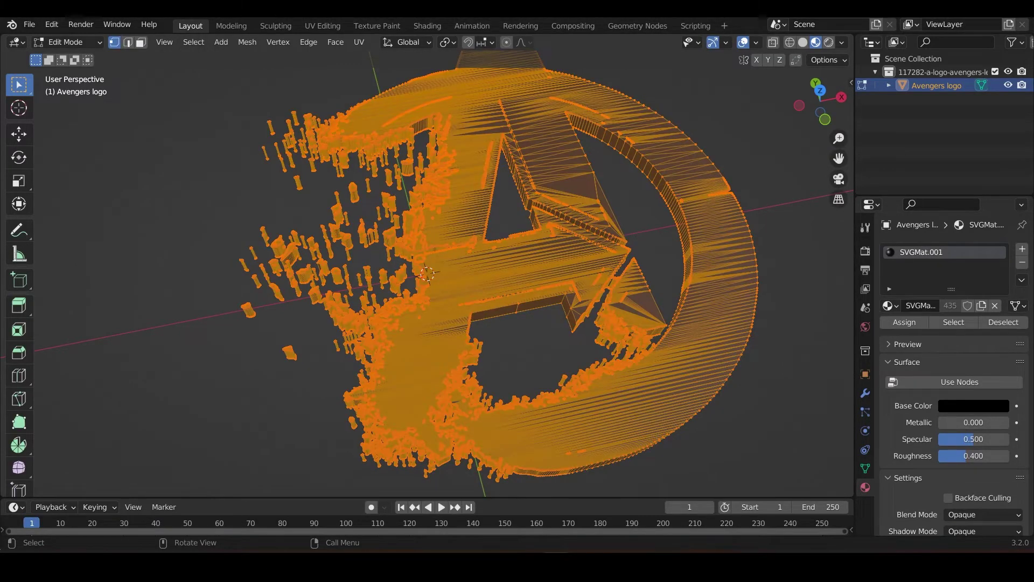
pyautogui.press('Tab')
# Switch the viewport to Solid shading with Backface Culling enabled and check the logo's faces from several angles.
pyautogui.click(842, 42)
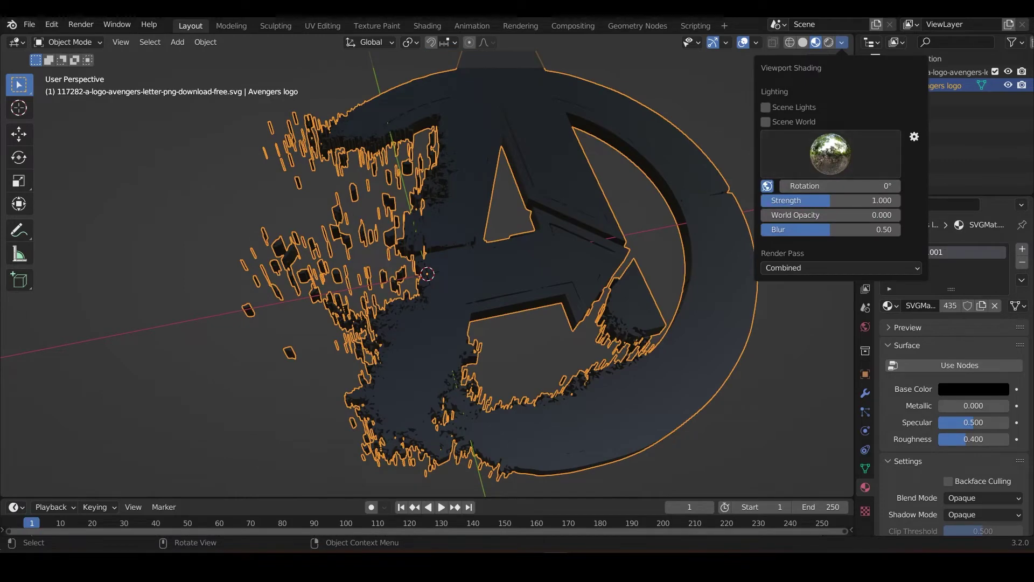
pyautogui.click(945, 372)
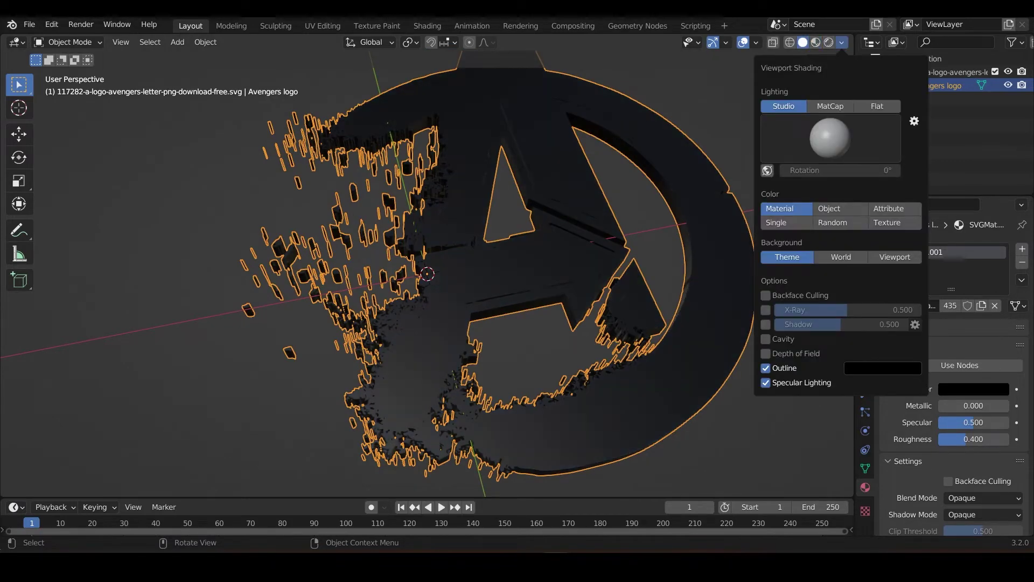
pyautogui.click(766, 296)
pyautogui.moveTo(620, 324)
pyautogui.mouseDown(button='middle')
pyautogui.moveTo(630, 280)
pyautogui.moveTo(598, 336)
pyautogui.moveTo(607, 302)
pyautogui.moveTo(563, 283)
pyautogui.moveTo(493, 305)
pyautogui.mouseUp(button='middle')
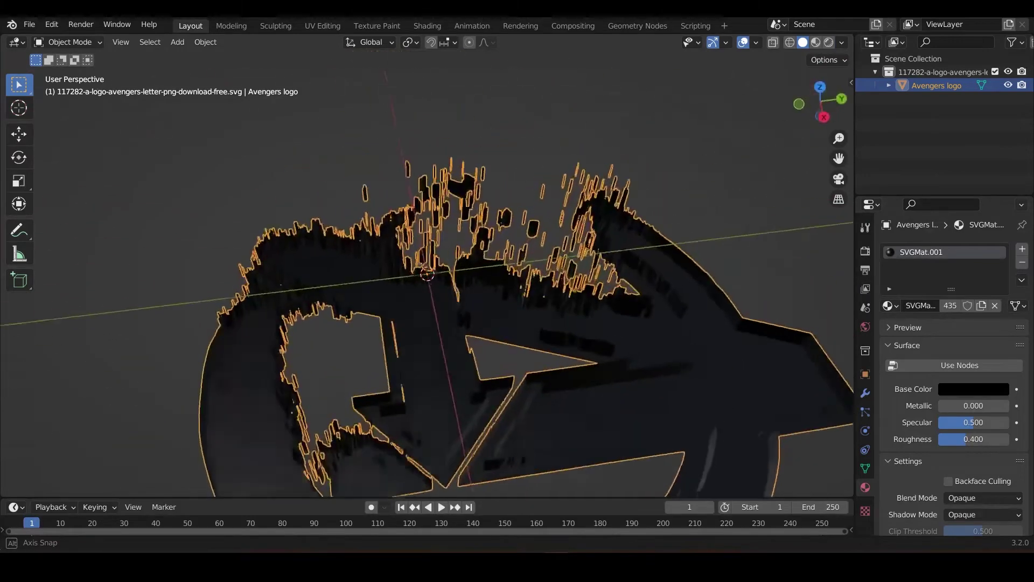
pyautogui.moveTo(679, 247); pyautogui.dragTo(744, 215, button='middle')
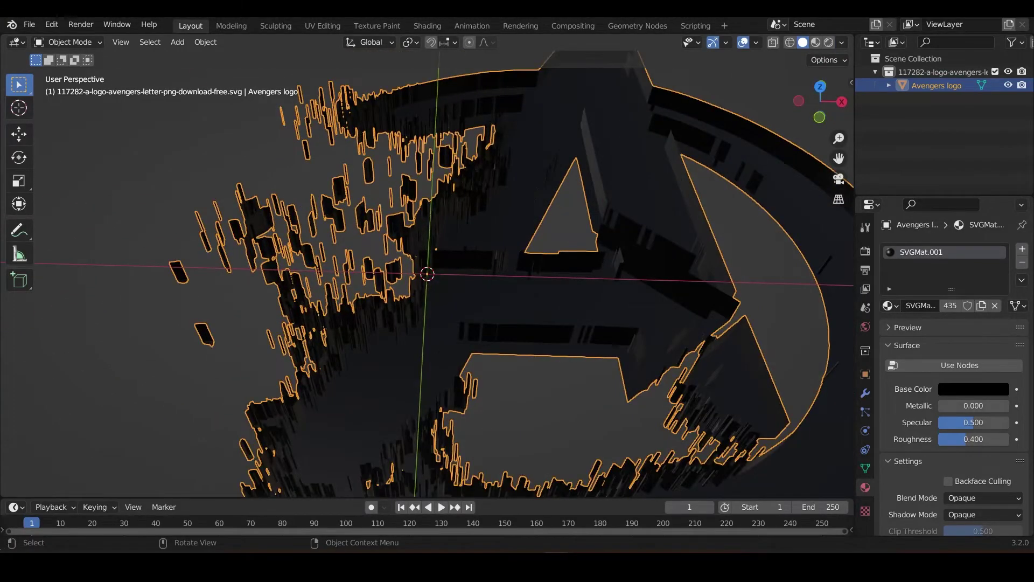
# Flip the normals of the whole logo mesh in Edit Mode and recalculate them to the outside.
pyautogui.click(206, 42)
pyautogui.moveTo(242, 305)
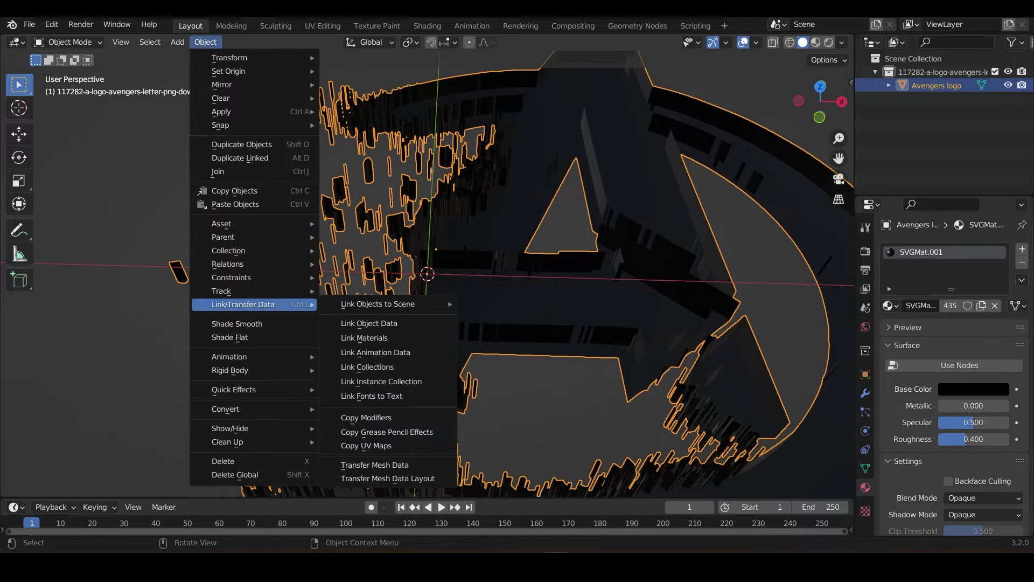
pyautogui.press('Tab')
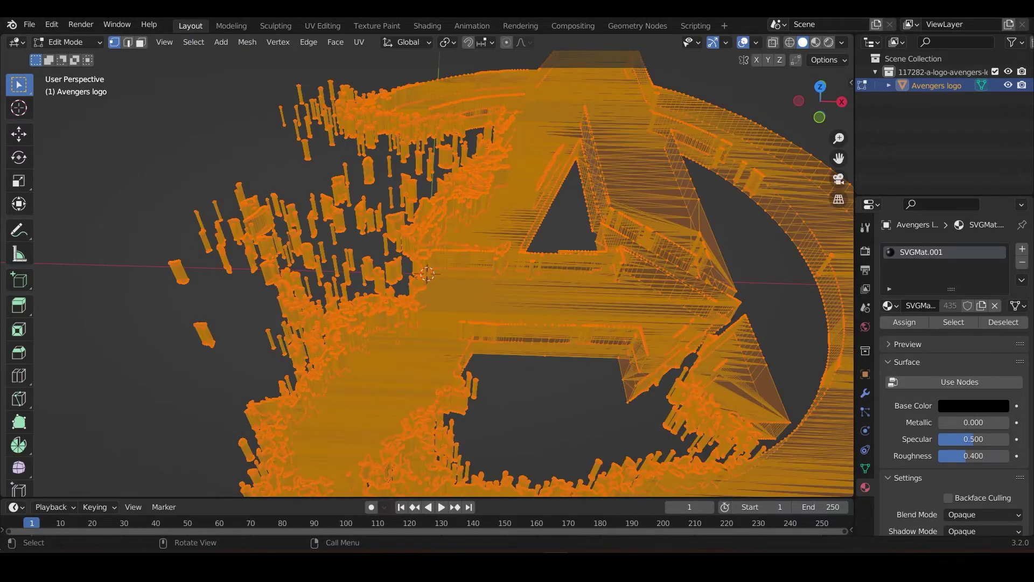
pyautogui.click(247, 42)
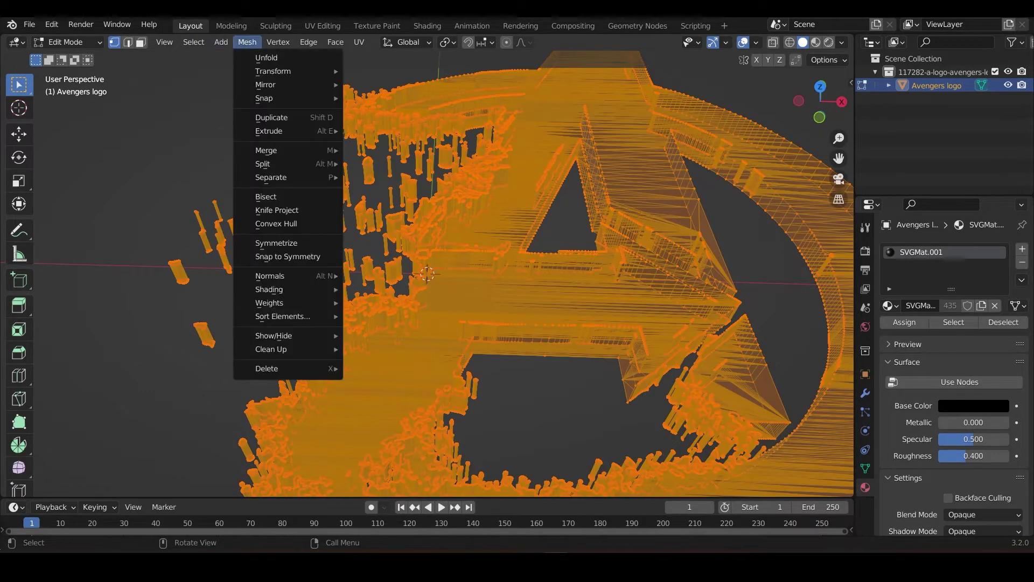
pyautogui.moveTo(275, 276)
pyautogui.click(369, 271)
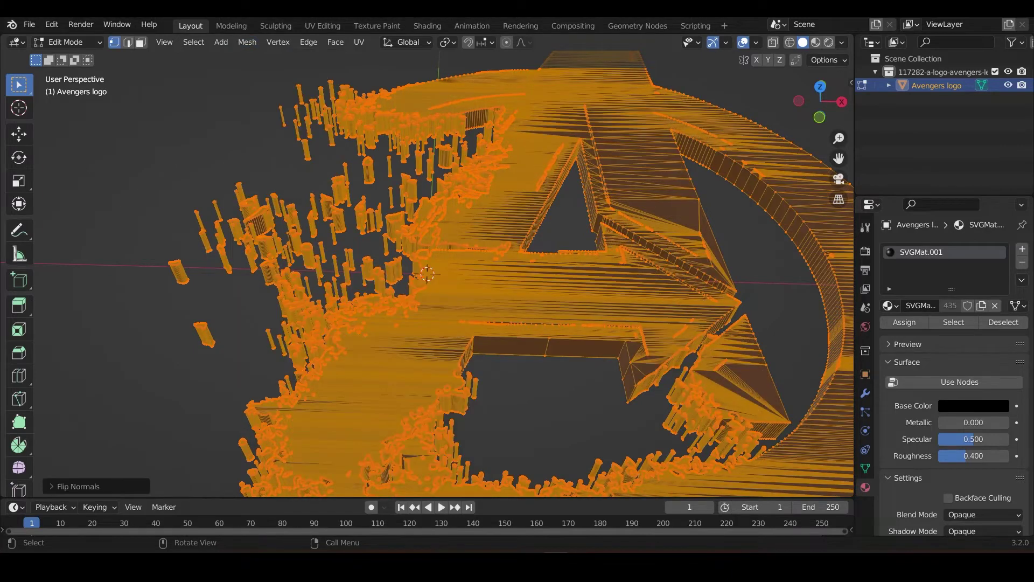
pyautogui.click(247, 42)
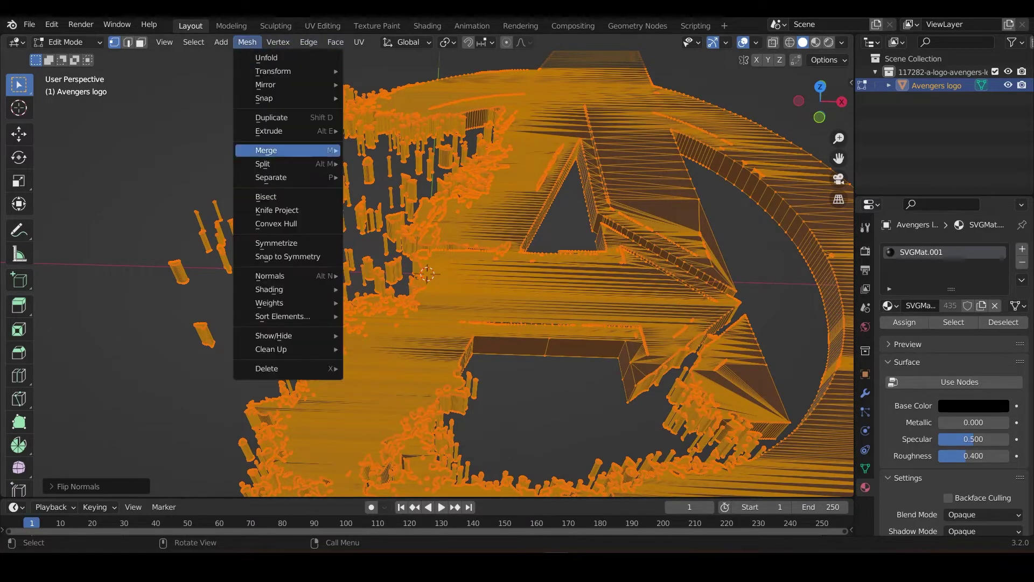
pyautogui.moveTo(275, 276)
pyautogui.click(399, 289)
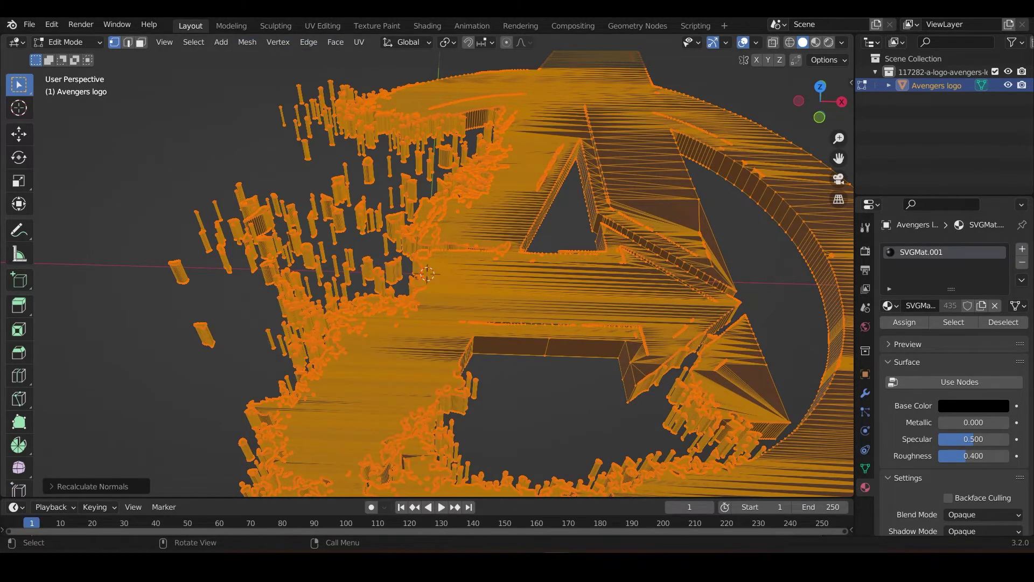
# Unwrap the whole logo mesh with Smart UV Project at a 66° angle limit and return to Object Mode.
pyautogui.click(358, 42)
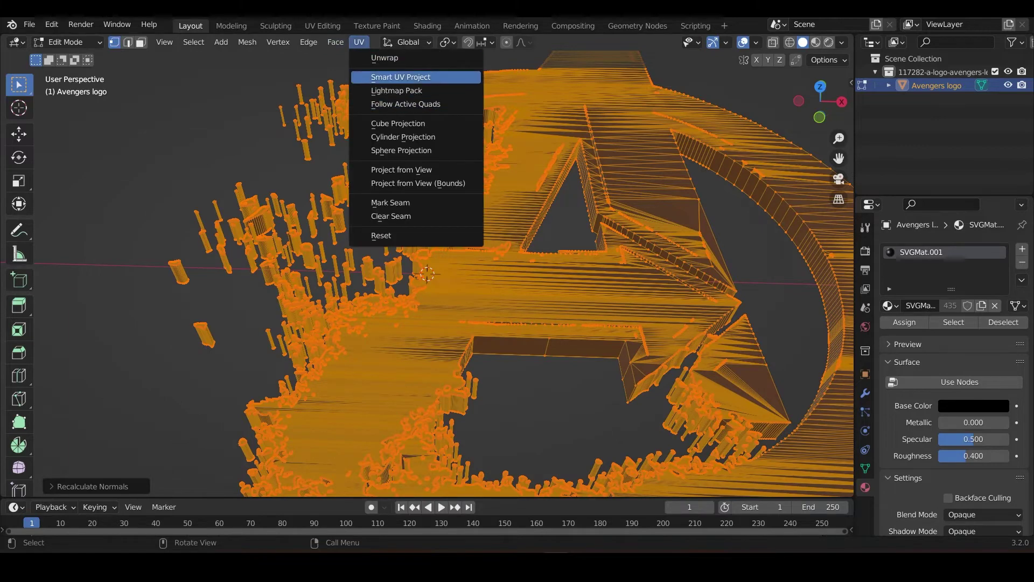
pyautogui.click(400, 77)
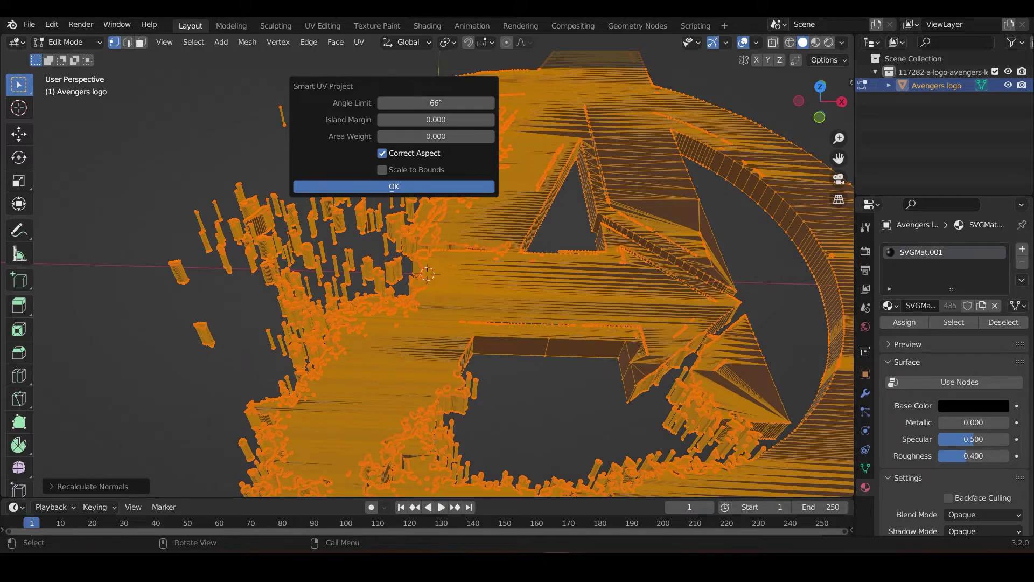
pyautogui.press('Return')
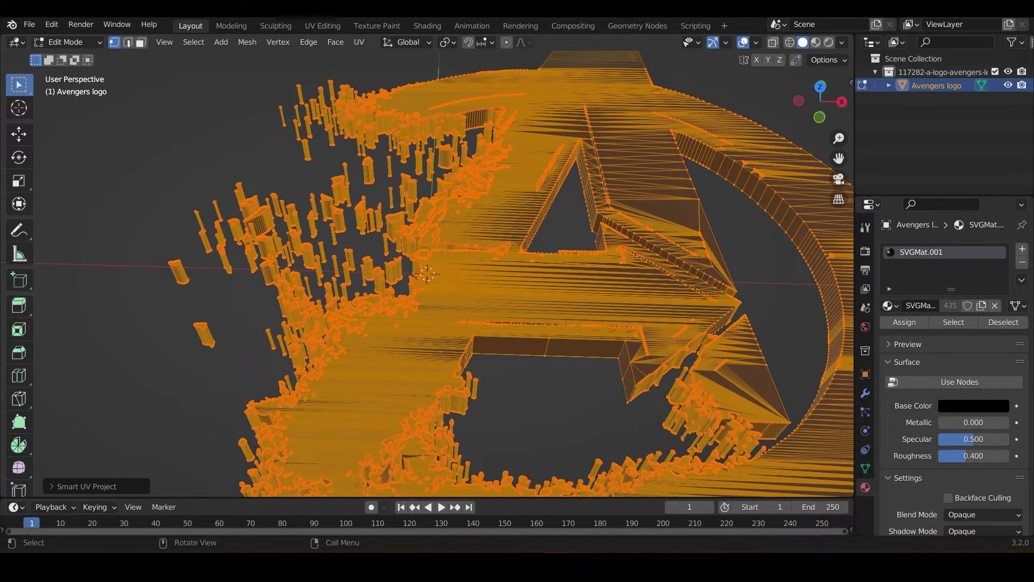
pyautogui.scroll(-5, 431, 269)
pyautogui.moveTo(431, 259); pyautogui.dragTo(444, 302, button='middle')
pyautogui.scroll(2, 445, 303)
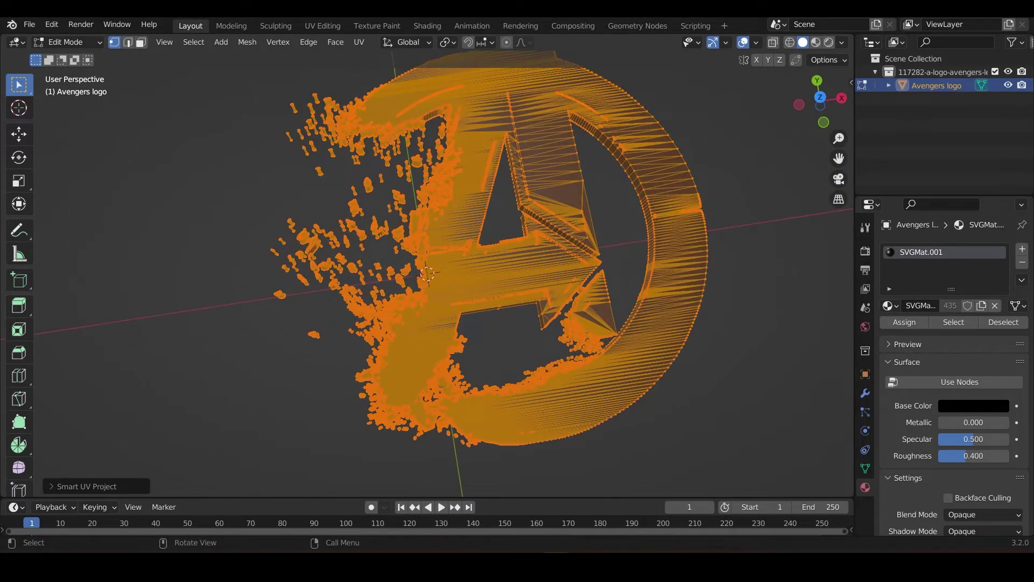
pyautogui.press('Tab')
# Unlink the imported SVG material from the logo and create a new material in its slot.
pyautogui.moveTo(431, 334); pyautogui.dragTo(493, 232, button='middle')
pyautogui.scroll(4, 485, 297)
pyautogui.moveTo(431, 269); pyautogui.dragTo(474, 256, button='middle')
pyautogui.scroll(-2, 398, 345)
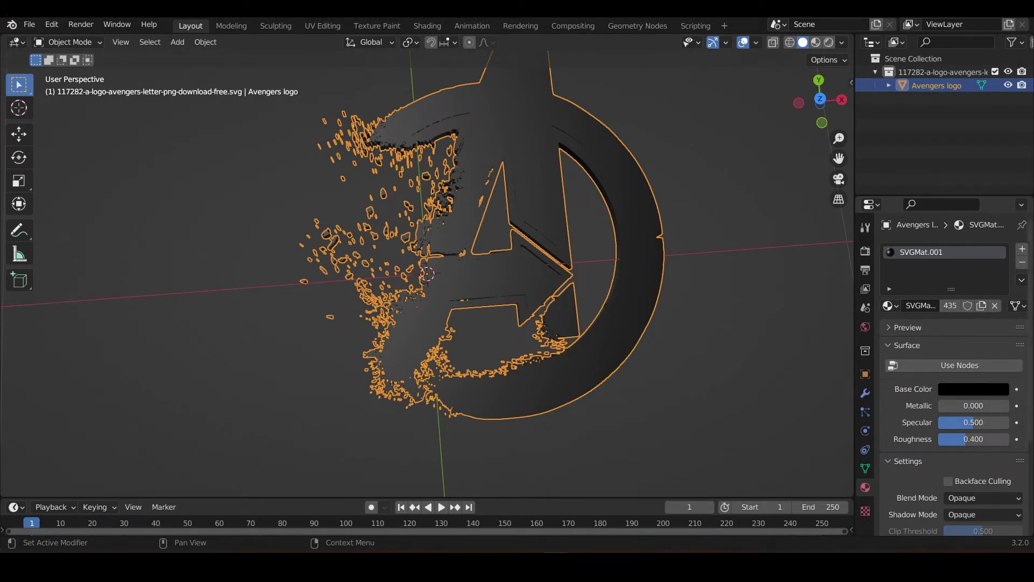
pyautogui.click(995, 305)
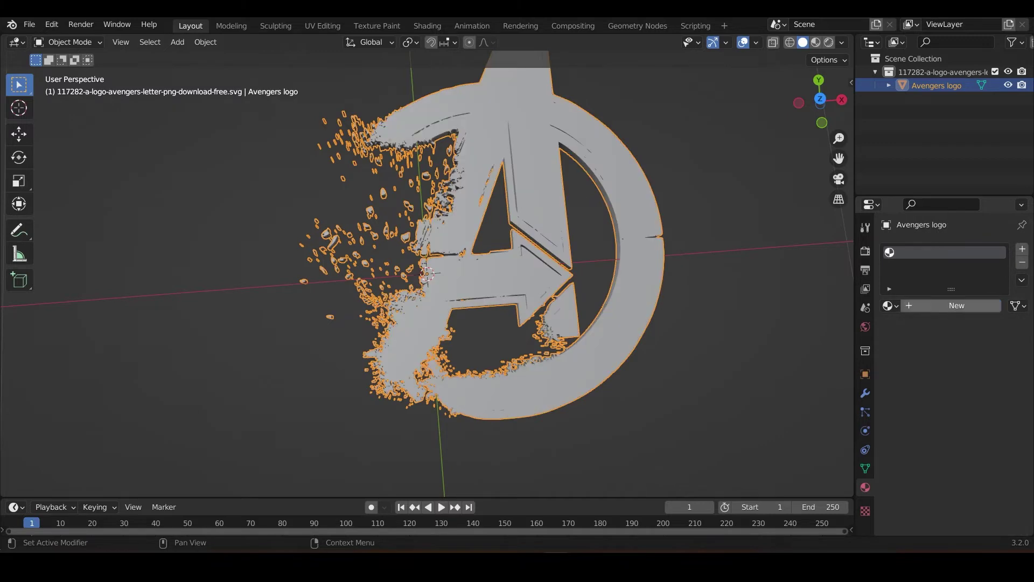
pyautogui.click(951, 306)
# Assign 117282-a-logo-avengers-letter-png-download-free.png from Downloads as an Image Texture for the new material's base color.
pyautogui.scroll(-2, 954, 410)
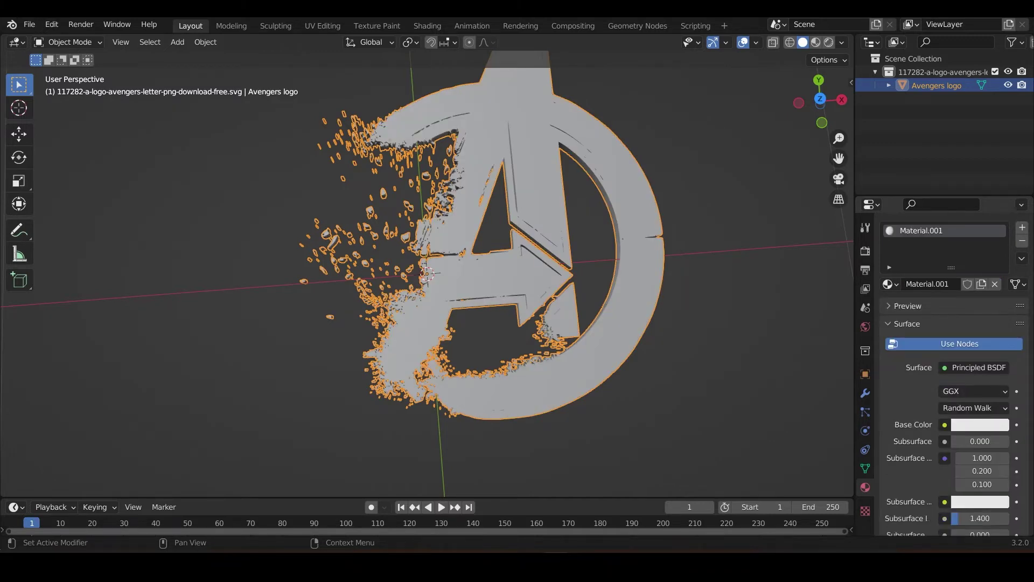
pyautogui.click(945, 403)
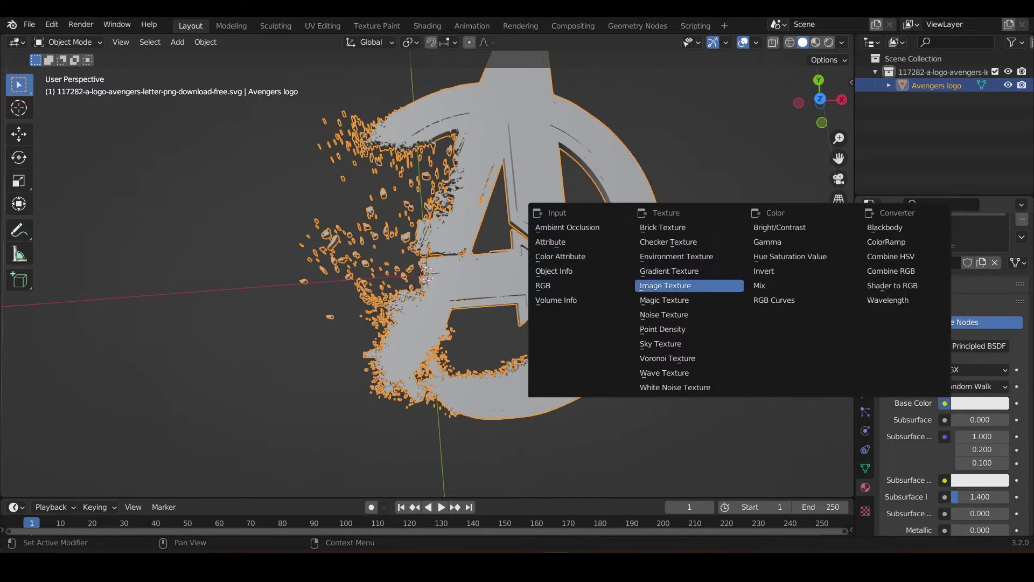
pyautogui.click(665, 286)
pyautogui.click(997, 420)
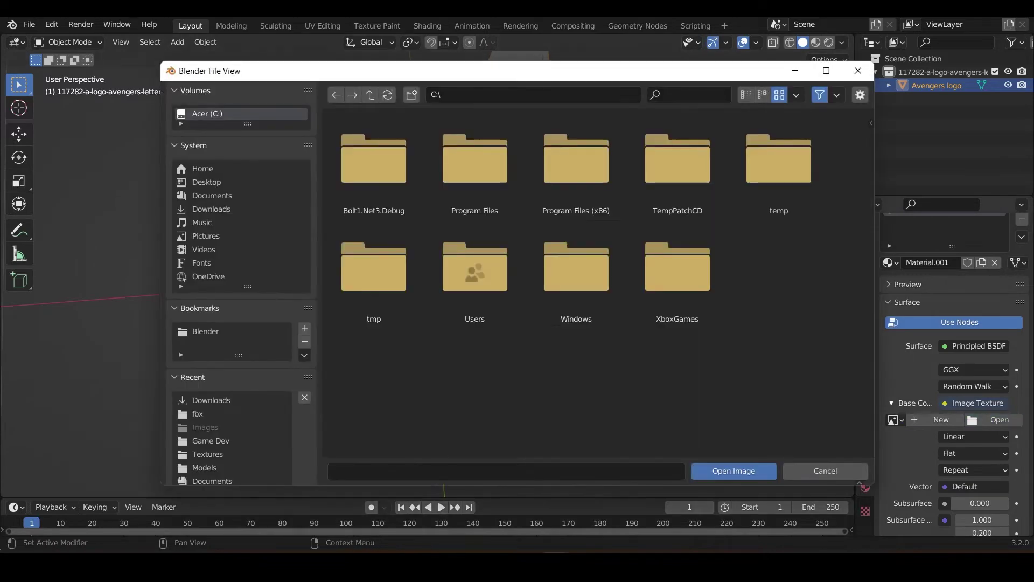
pyautogui.click(212, 209)
pyautogui.click(577, 162)
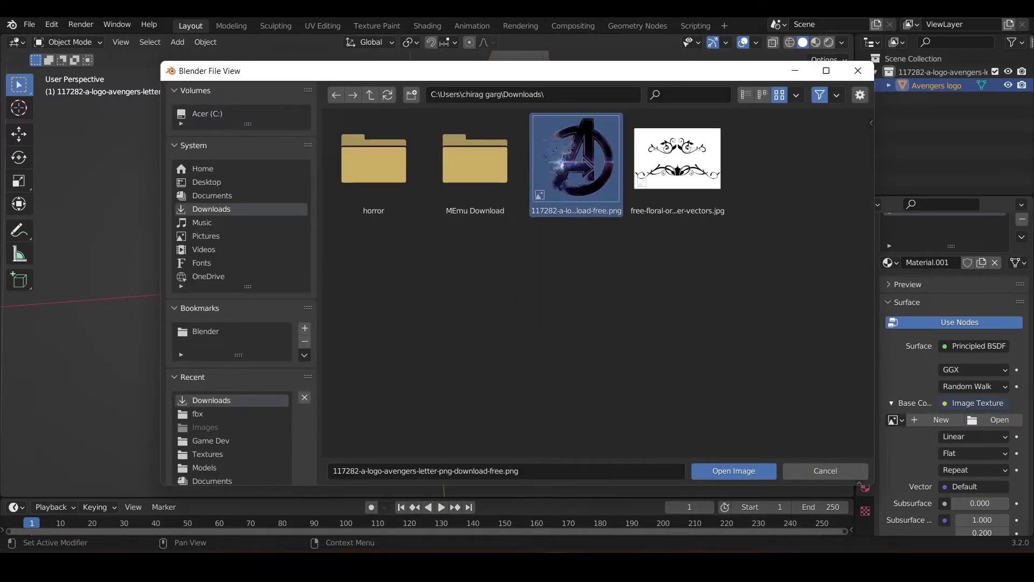
pyautogui.click(734, 471)
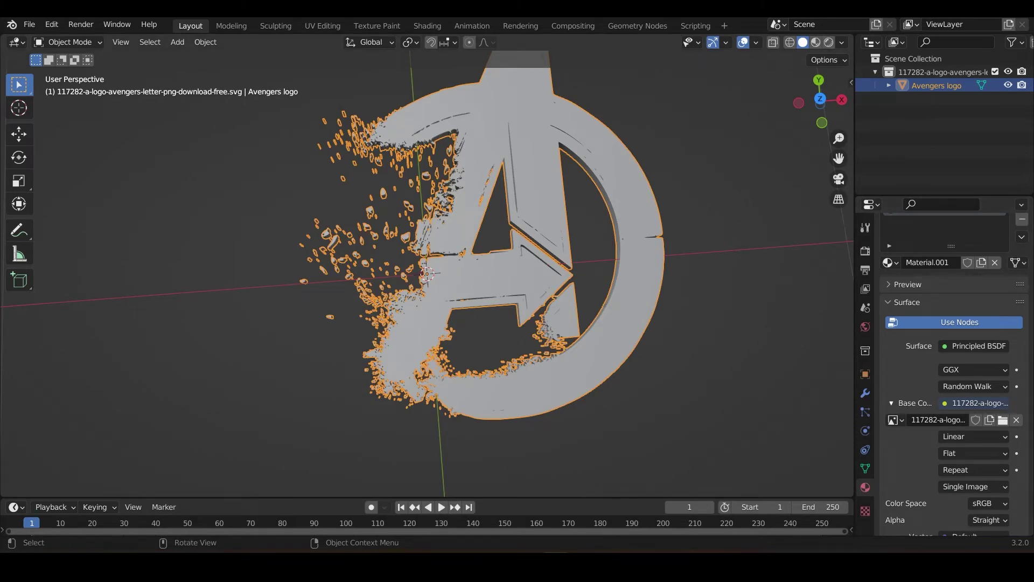
# Display the logo in Material Preview shading and check how the image texture sits on its faces.
pyautogui.click(816, 42)
pyautogui.moveTo(485, 350); pyautogui.dragTo(480, 327, button='middle')
pyautogui.scroll(5, 485, 317)
pyautogui.scroll(-2, 485, 318)
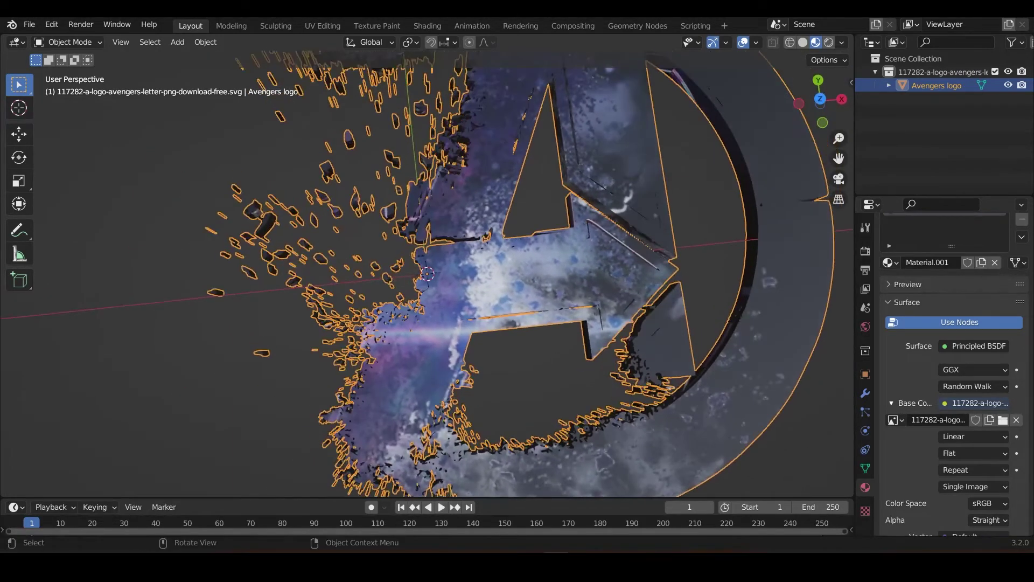
# Set the logo material's Metallic value to 0.826 and its Roughness to 0.317.
pyautogui.scroll(-8, 951, 377)
pyautogui.scroll(-2, 976, 377)
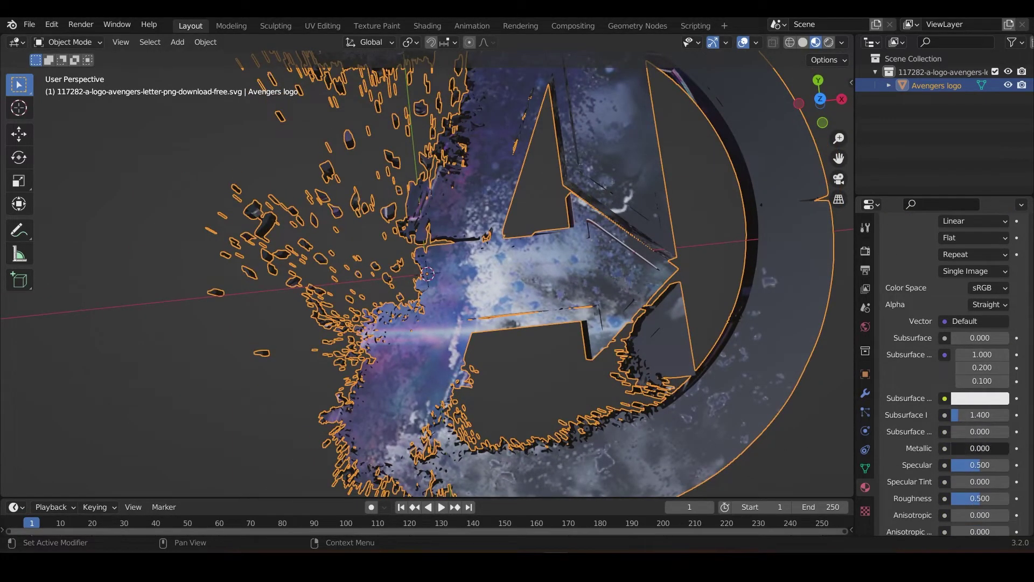
pyautogui.moveTo(965, 448)
pyautogui.mouseDown()
pyautogui.moveTo(1000, 448)
pyautogui.moveTo(967, 455)
pyautogui.mouseUp()
pyautogui.scroll(-2, 959, 377)
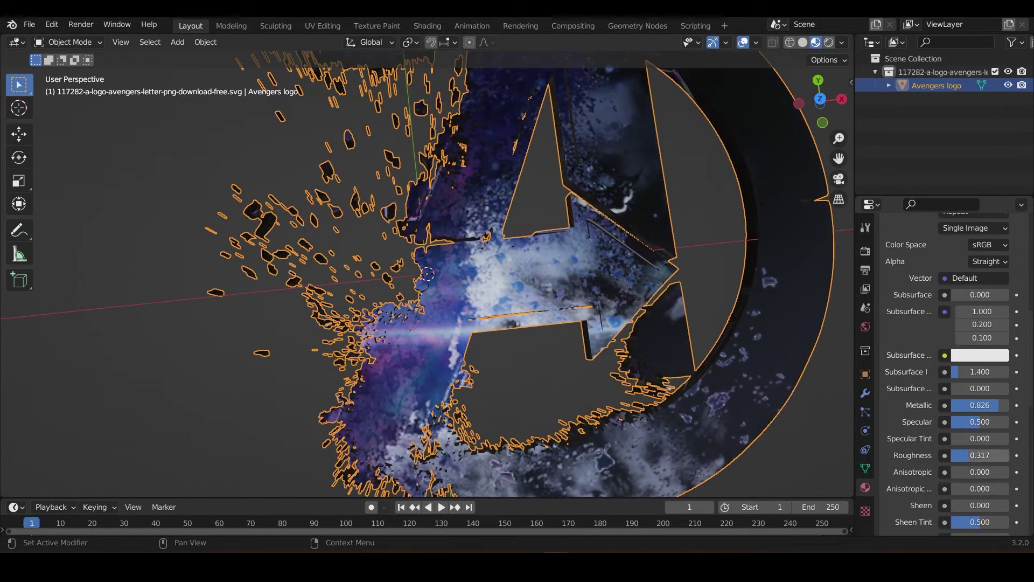
# Set the logo material's emission color to a light cyan with hue 0.480, saturation 0.482 and value 1.000.
pyautogui.scroll(-1, 975, 442)
pyautogui.scroll(-4, 948, 372)
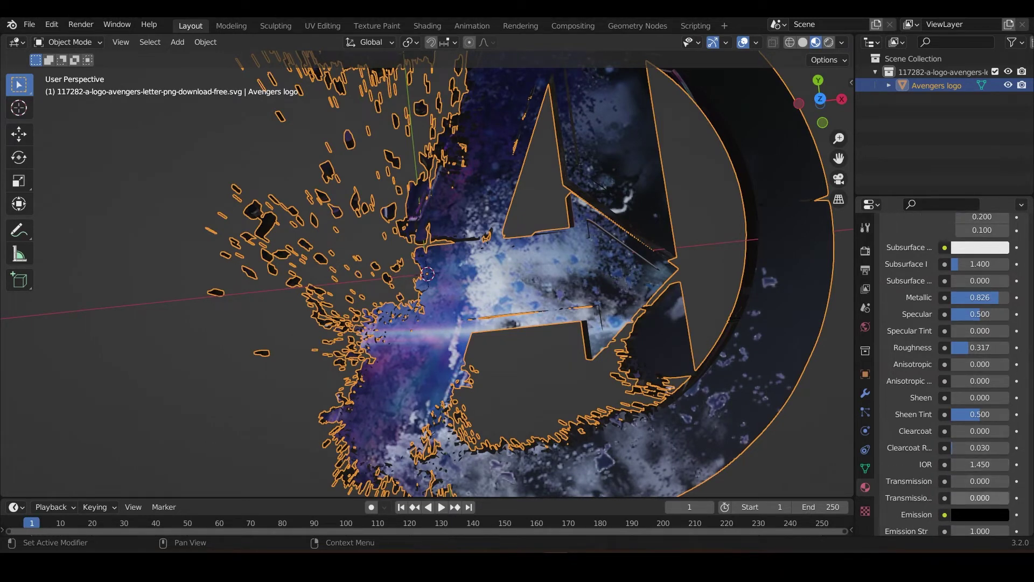
pyautogui.scroll(-2, 978, 377)
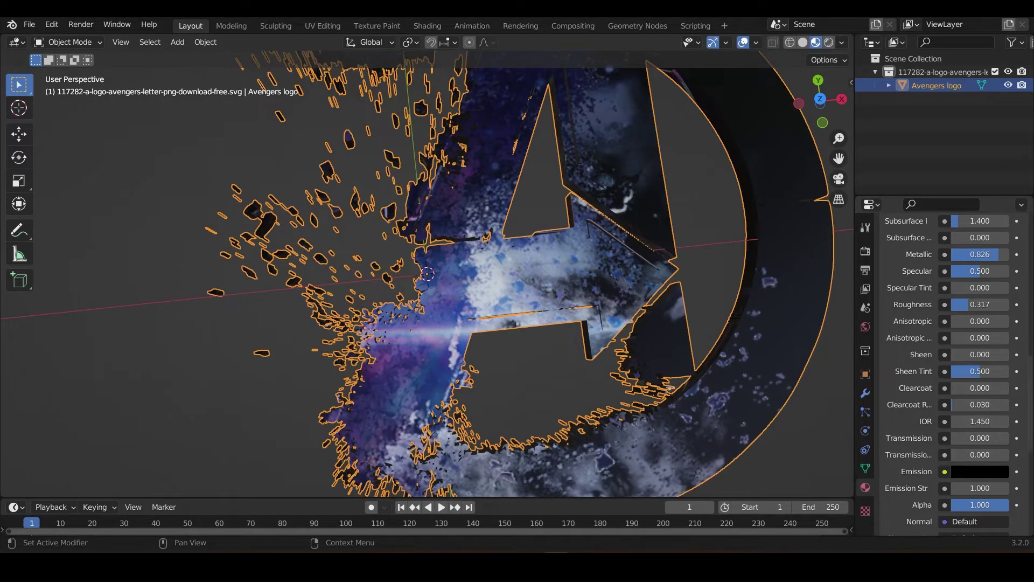
pyautogui.click(980, 472)
pyautogui.moveTo(999, 377); pyautogui.dragTo(999, 362)
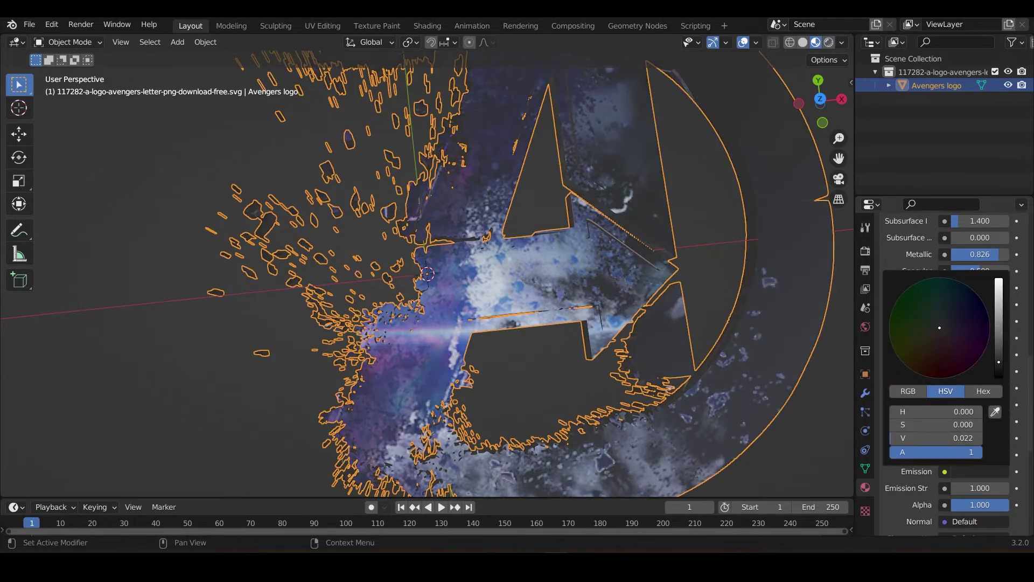
pyautogui.moveTo(939, 328); pyautogui.dragTo(937, 317)
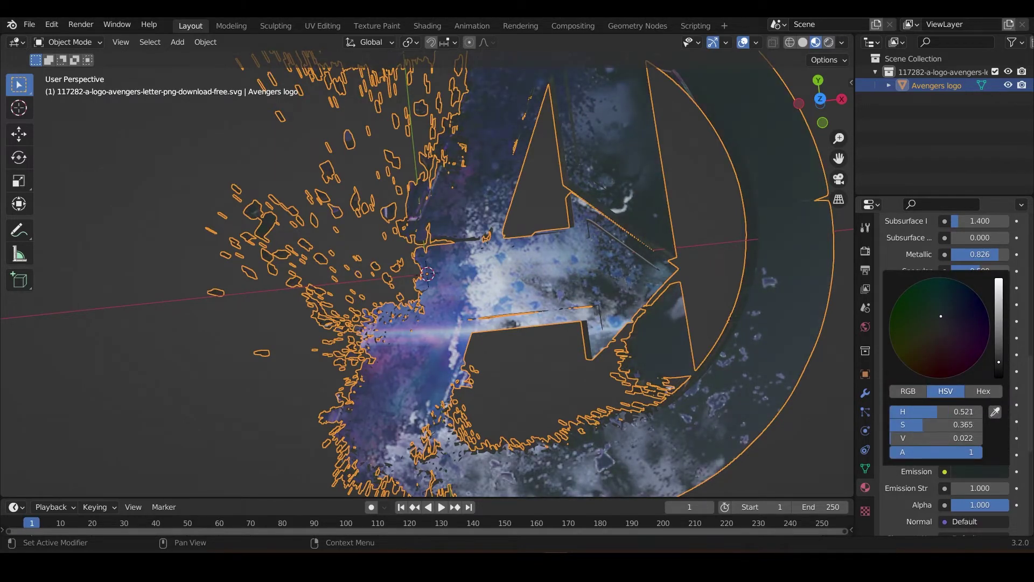
pyautogui.moveTo(999, 362); pyautogui.dragTo(999, 279)
pyautogui.moveTo(943, 316); pyautogui.dragTo(939, 315)
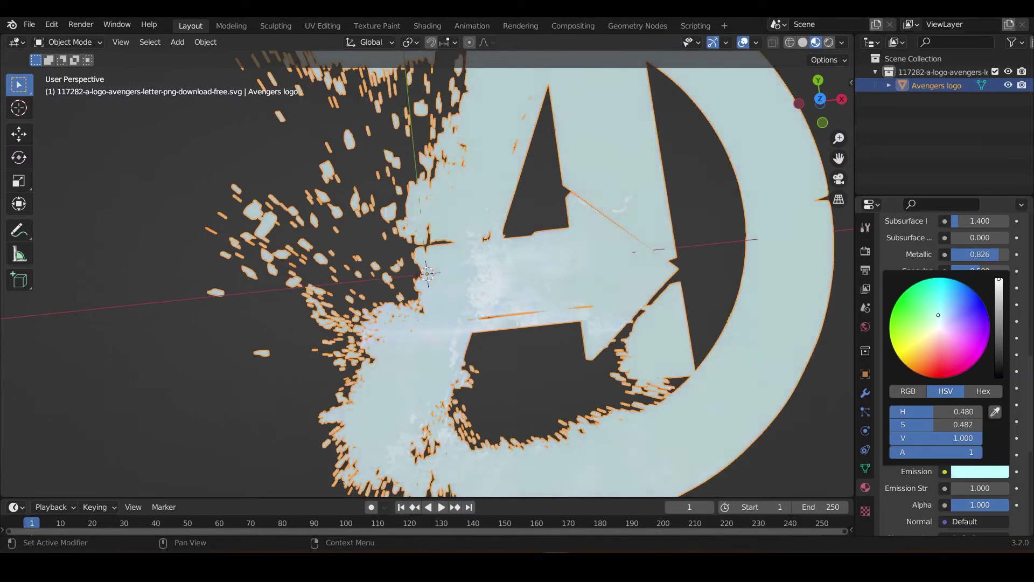
# Try an emission strength of 0.05 on the logo material, and reduce it to 0.005.
pyautogui.moveTo(981, 489)
pyautogui.mouseDown()
pyautogui.moveTo(955, 488)
pyautogui.moveTo(991, 488)
pyautogui.mouseUp()
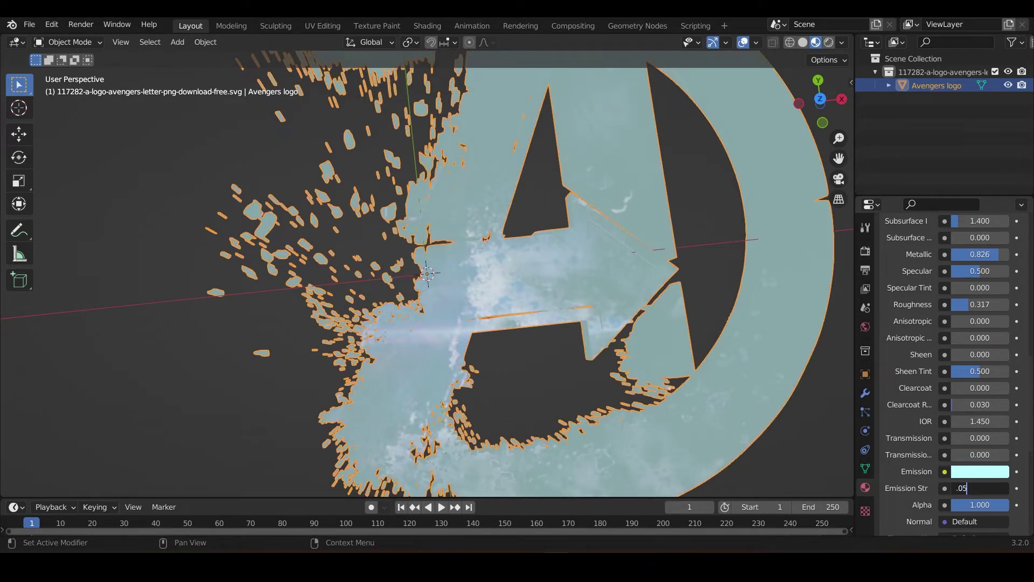
pyautogui.press('Return')
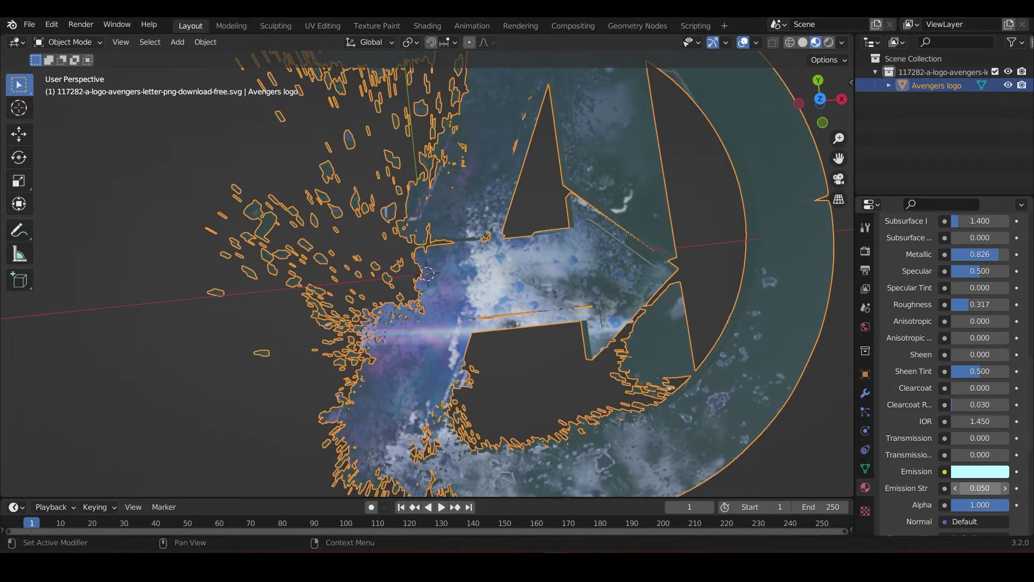
pyautogui.click(980, 488)
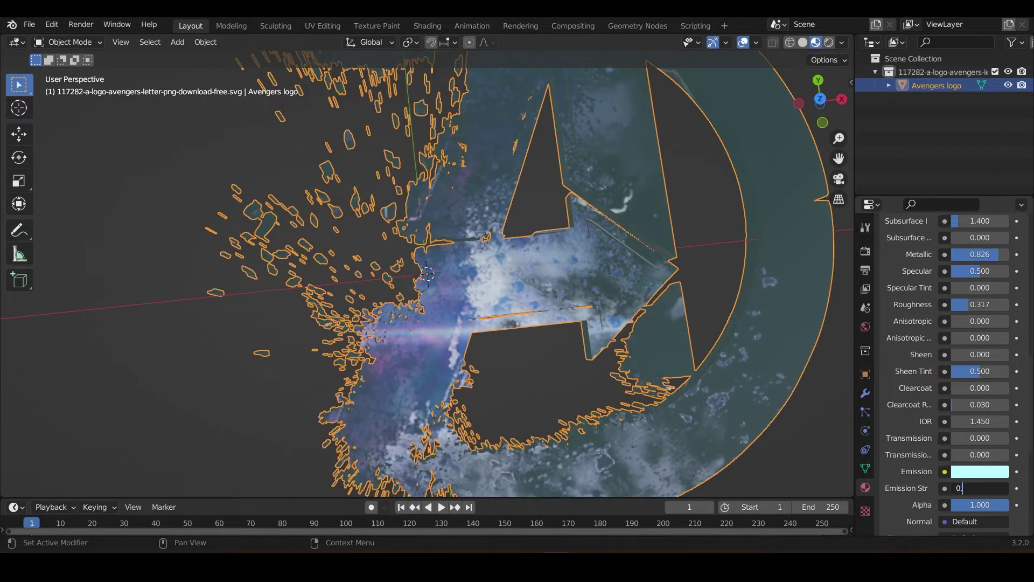
pyautogui.write('0.005')
pyautogui.press('Return')
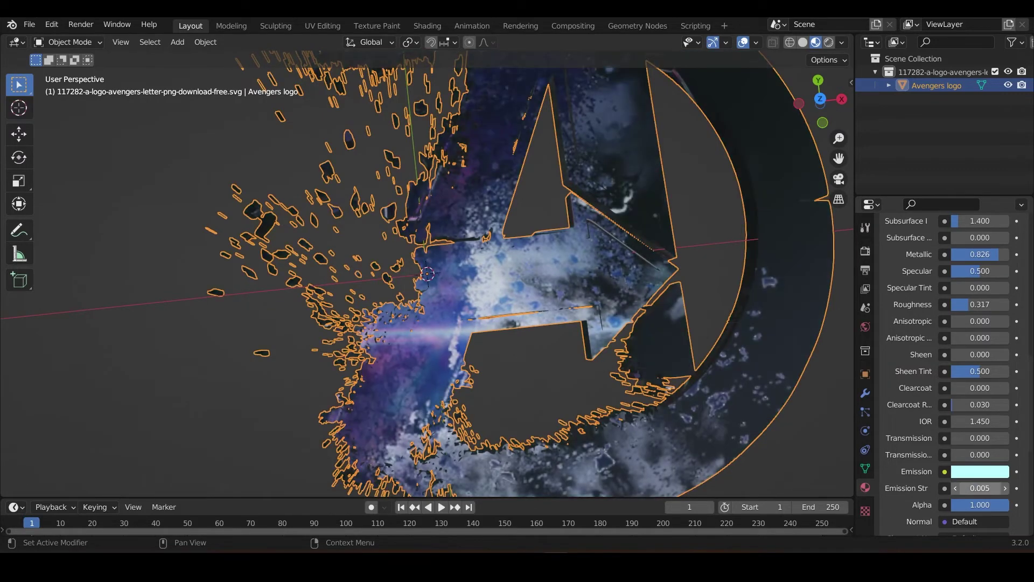
# Add a plane to the scene and move it down along the global Z axis so it lies behind the logo.
pyautogui.scroll(-5, 428, 273)
pyautogui.moveTo(428, 274); pyautogui.dragTo(421, 266, button='middle')
pyautogui.scroll(3, 428, 273)
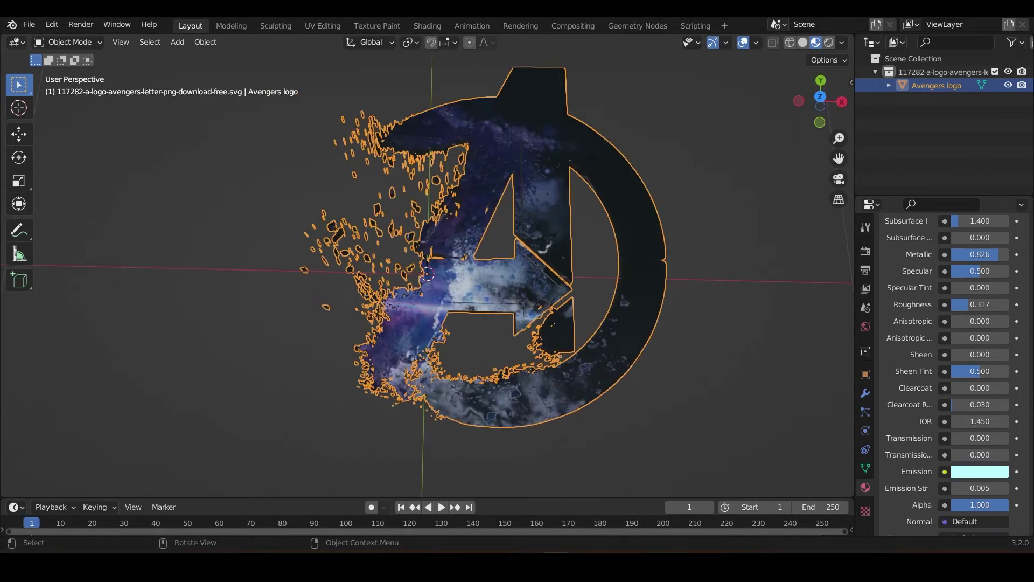
pyautogui.hotkey('shift', 'a')
pyautogui.click(474, 230)
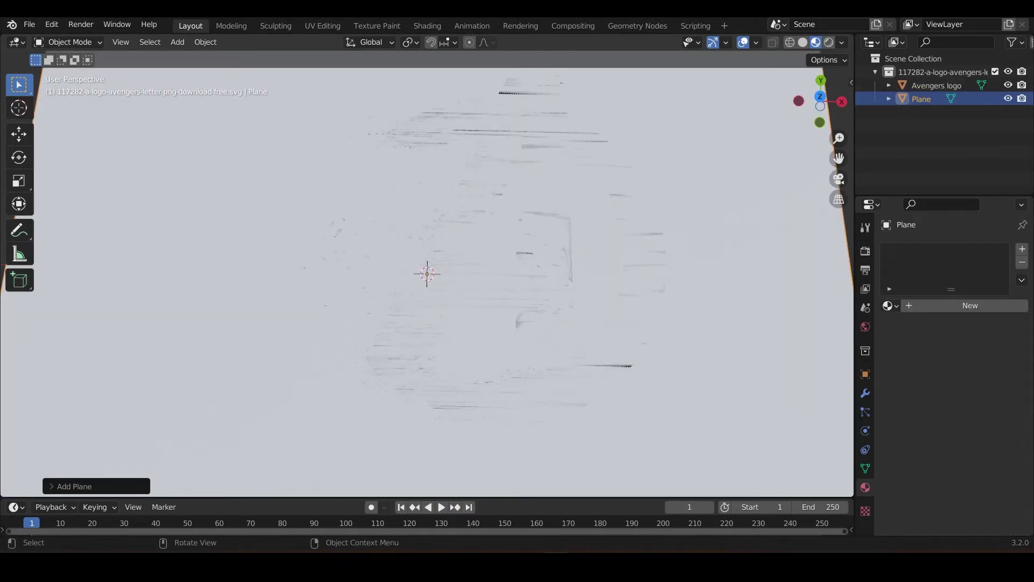
pyautogui.press('g')
pyautogui.press('z')
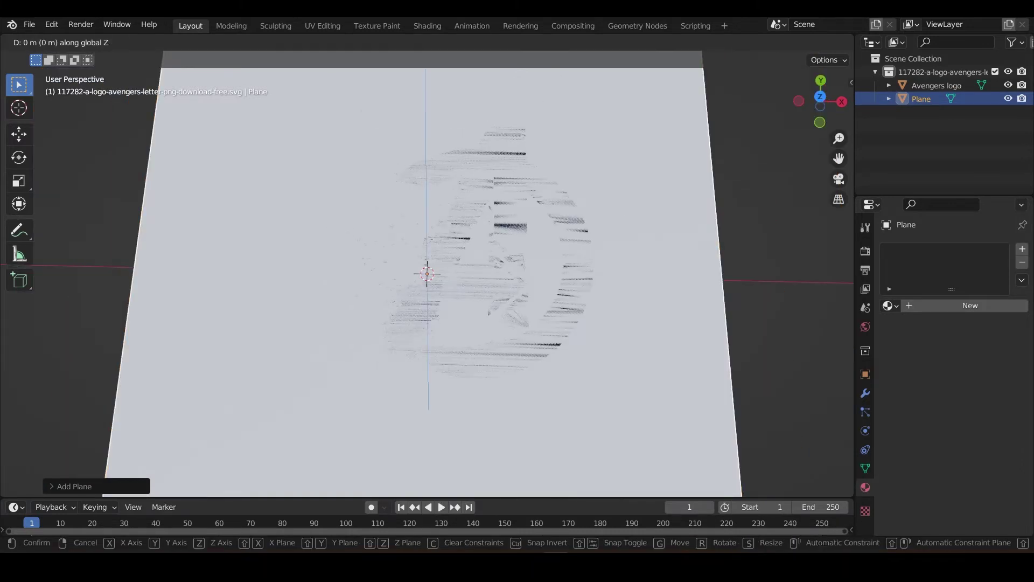
pyautogui.press('Return')
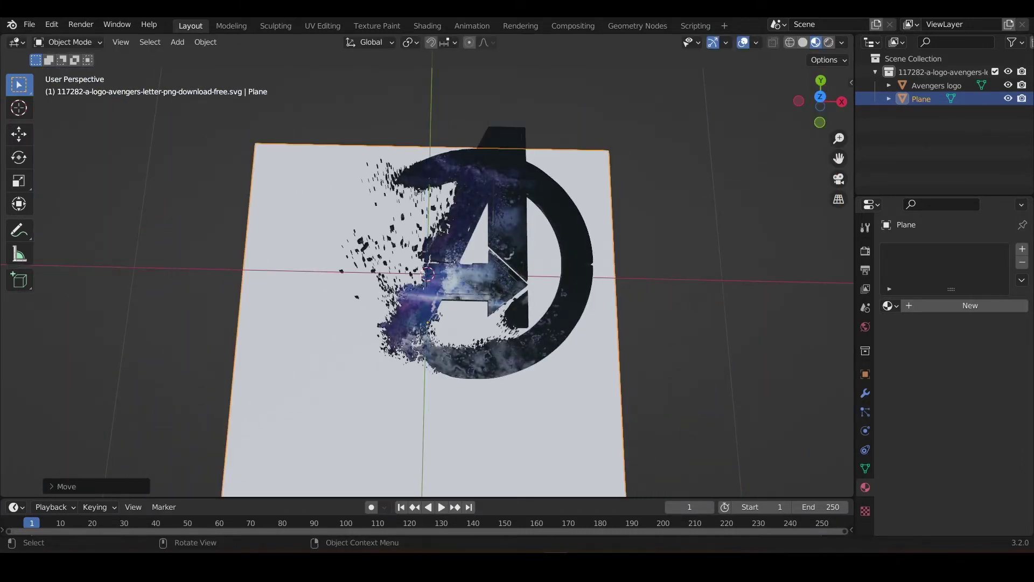
# Scale the background plane by a factor of 100.
pyautogui.moveTo(431, 302)
pyautogui.mouseDown(button='middle')
pyautogui.moveTo(434, 317)
pyautogui.moveTo(404, 270)
pyautogui.moveTo(420, 256)
pyautogui.moveTo(440, 302)
pyautogui.mouseUp(button='middle')
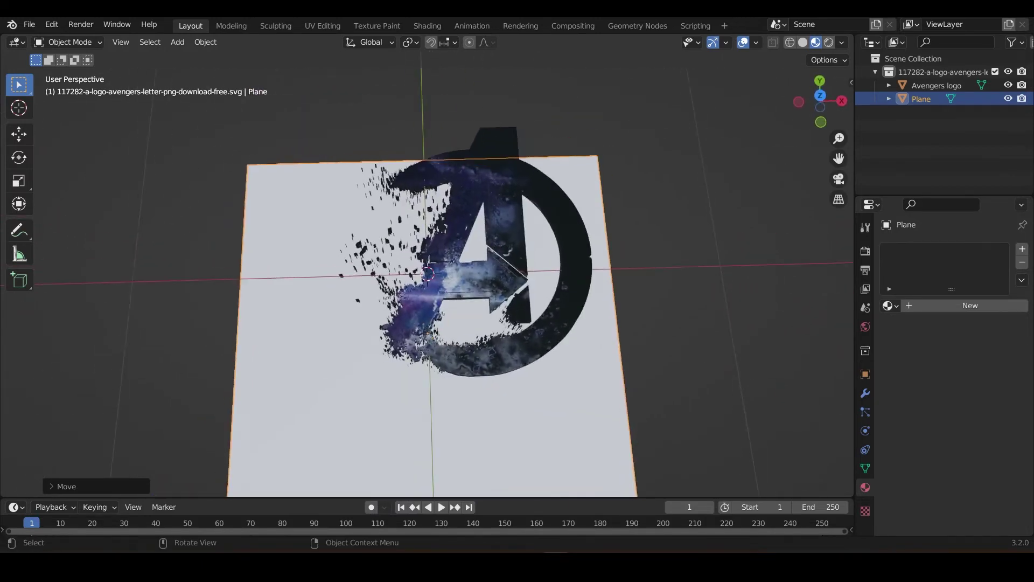
pyautogui.write('s100')
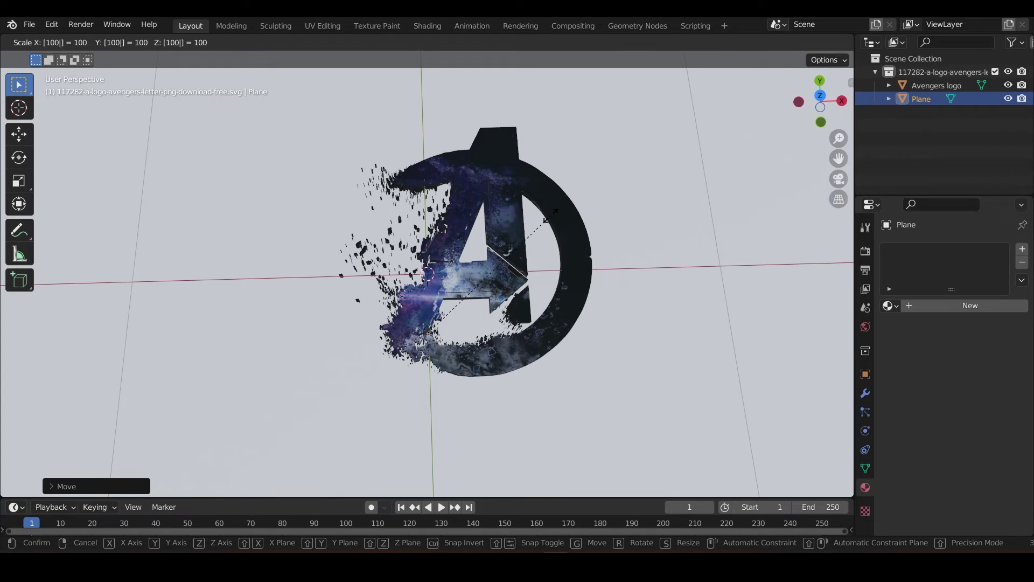
pyautogui.press('Return')
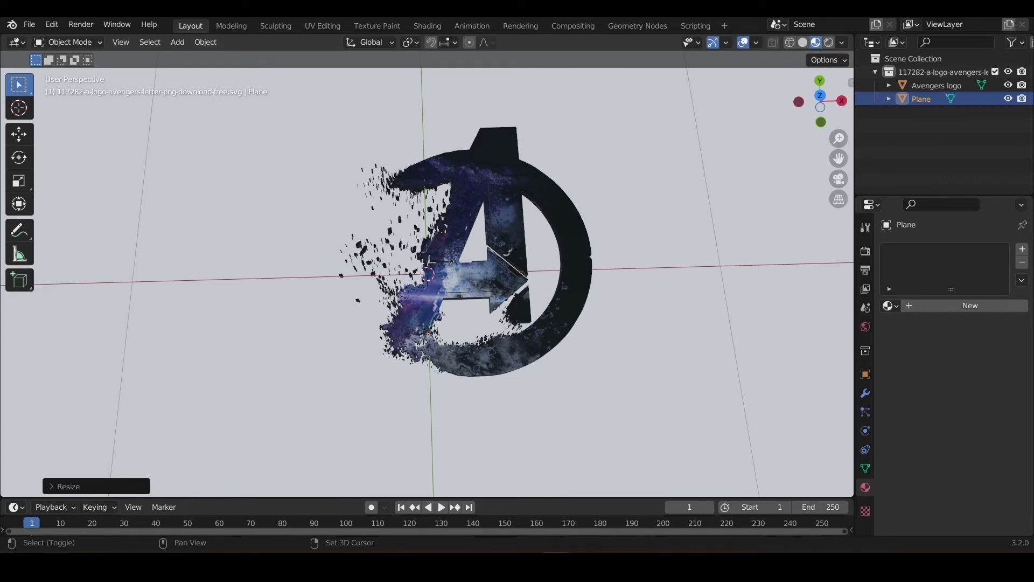
# Add a camera to the scene and set the output resolution to 1024 × 1024 px.
pyautogui.hotkey('shift', 'a')
pyautogui.press('Return')
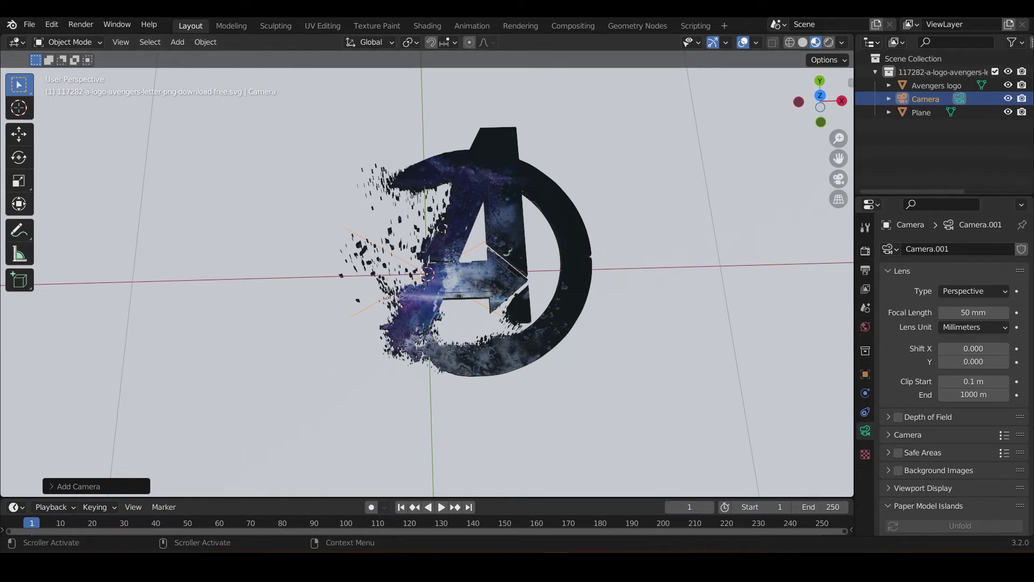
pyautogui.click(866, 270)
pyautogui.doubleClick(983, 267)
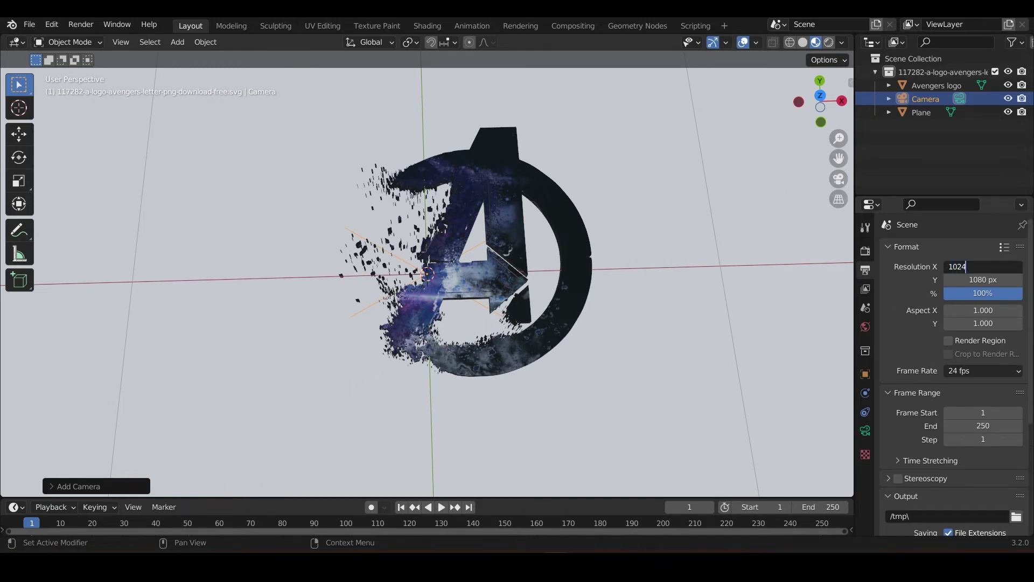
pyautogui.press('Return')
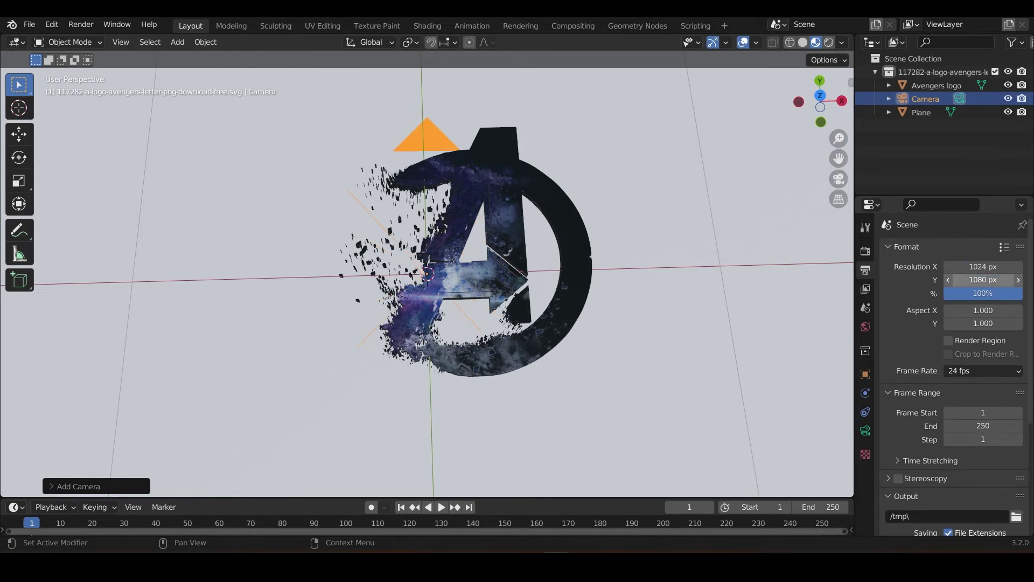
pyautogui.doubleClick(983, 280)
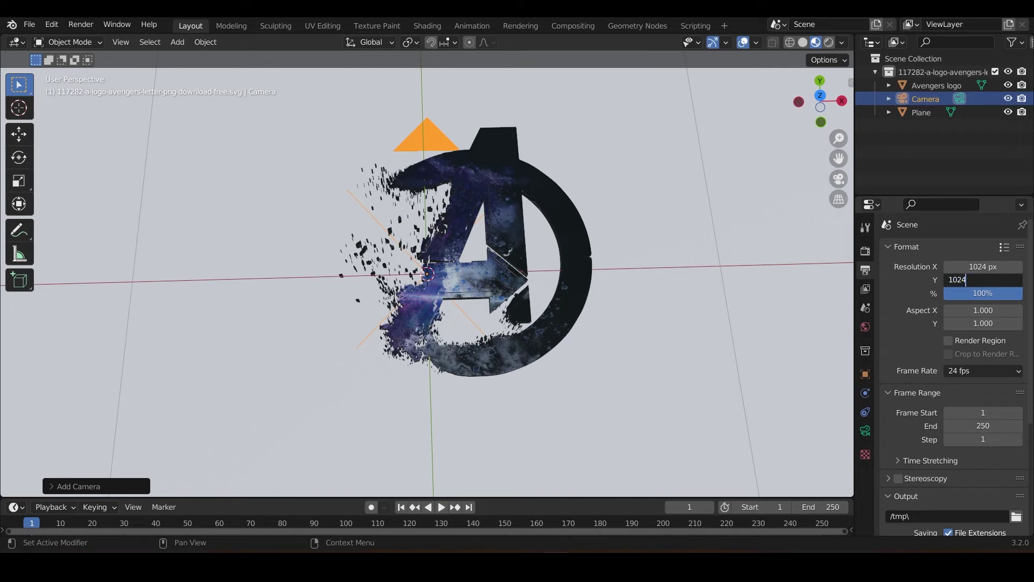
pyautogui.press('Return')
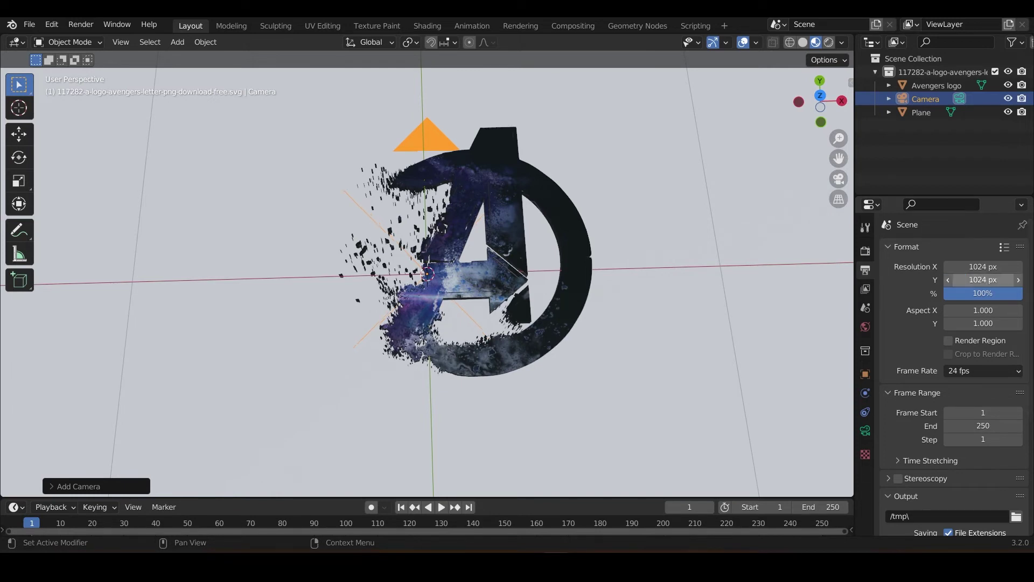
# Set the render engine to Cycles on GPU Compute and limit the render to 64 maximum samples.
pyautogui.click(865, 251)
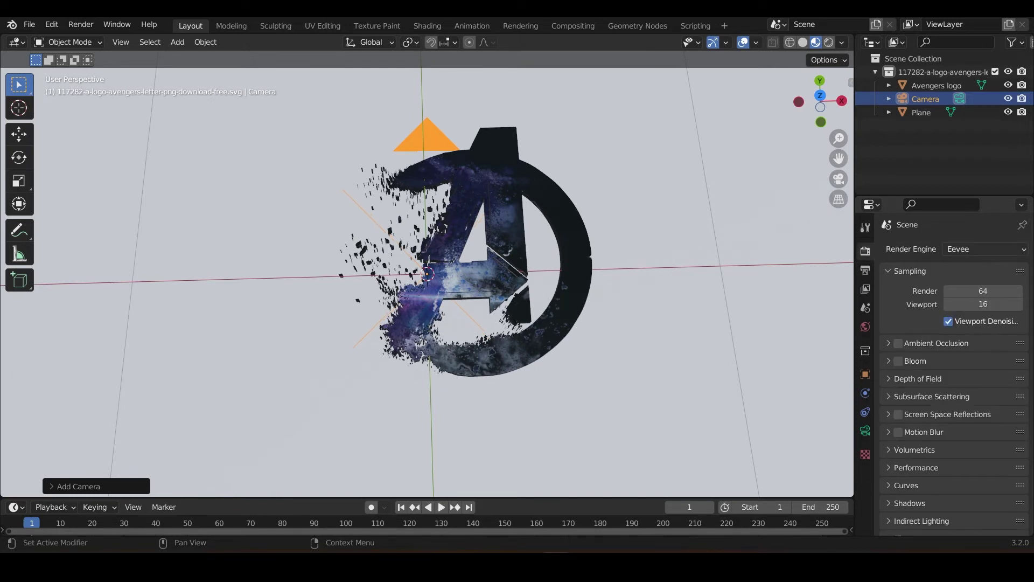
pyautogui.click(985, 249)
pyautogui.click(985, 294)
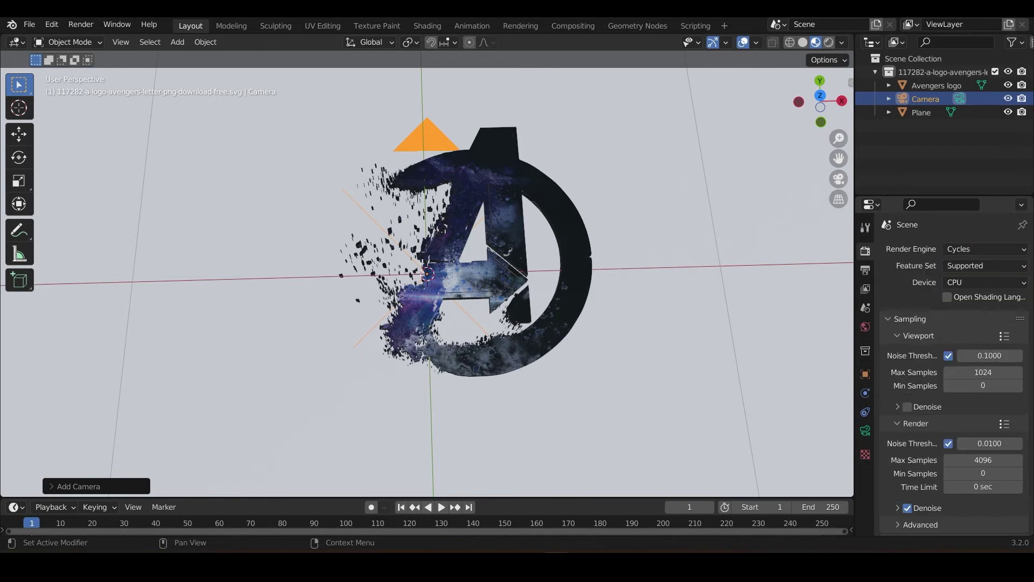
pyautogui.click(985, 283)
pyautogui.click(970, 311)
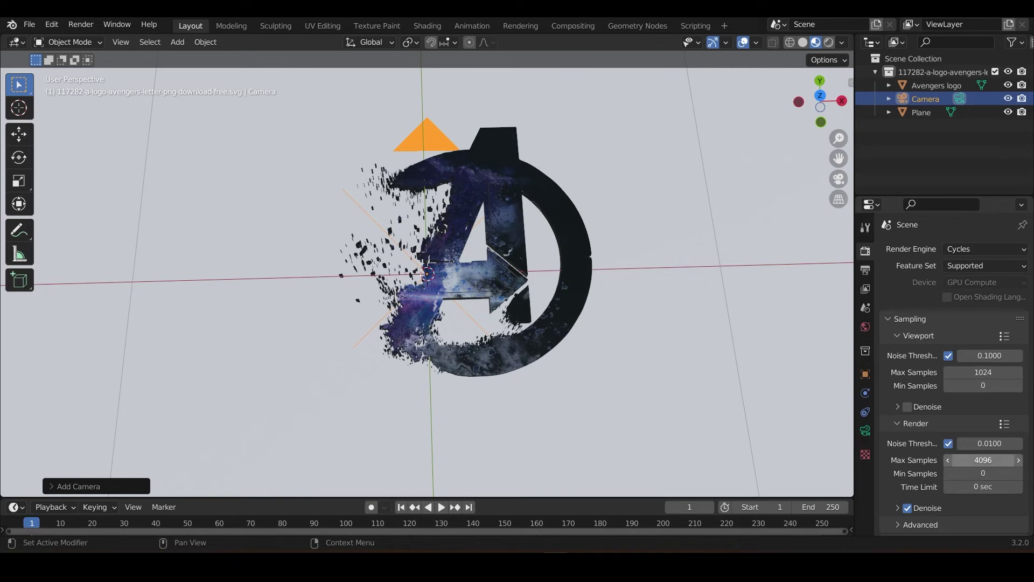
pyautogui.click(984, 460)
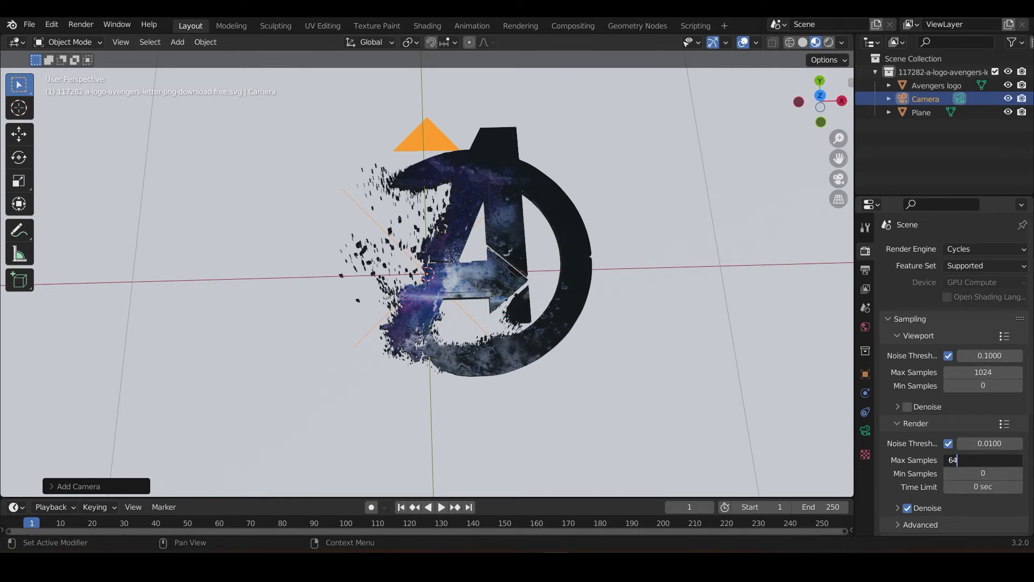
pyautogui.press('Return')
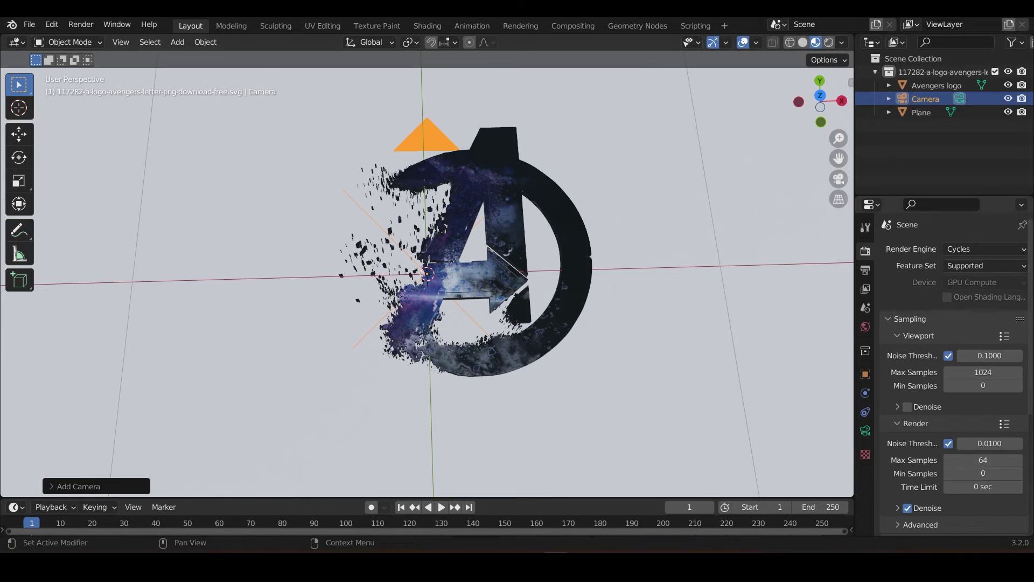
pyautogui.scroll(3, 428, 273)
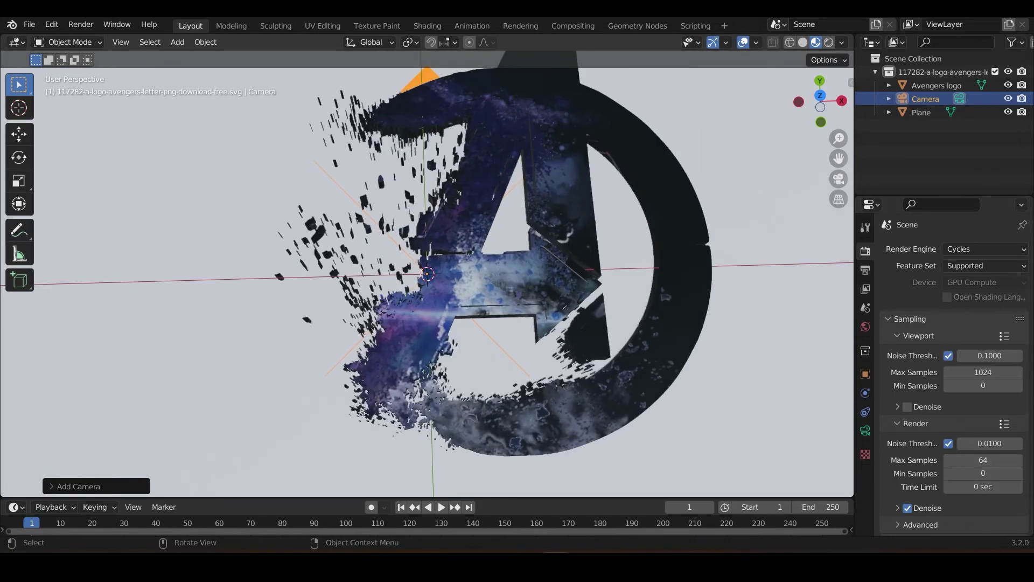
# Switch the viewport to look through the newly added camera.
pyautogui.scroll(-1, 427, 274)
pyautogui.press('KP_0')
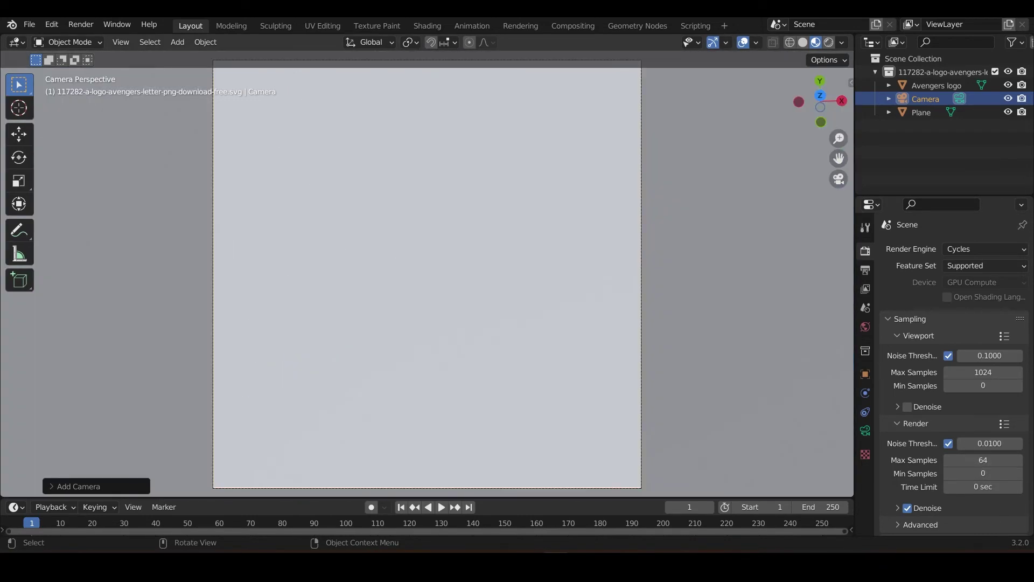
pyautogui.press('s')
pyautogui.rightClick(528, 255)
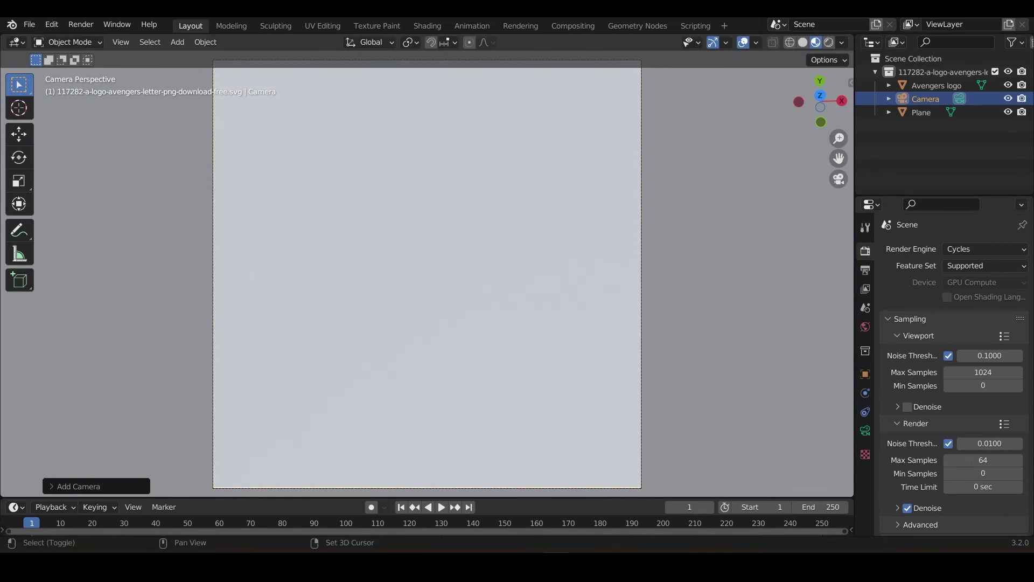
# Fly the camera back and around with walk navigation until the whole logo is framed at a slight tilt, and accept that camera position.
pyautogui.hotkey('shift', '`')
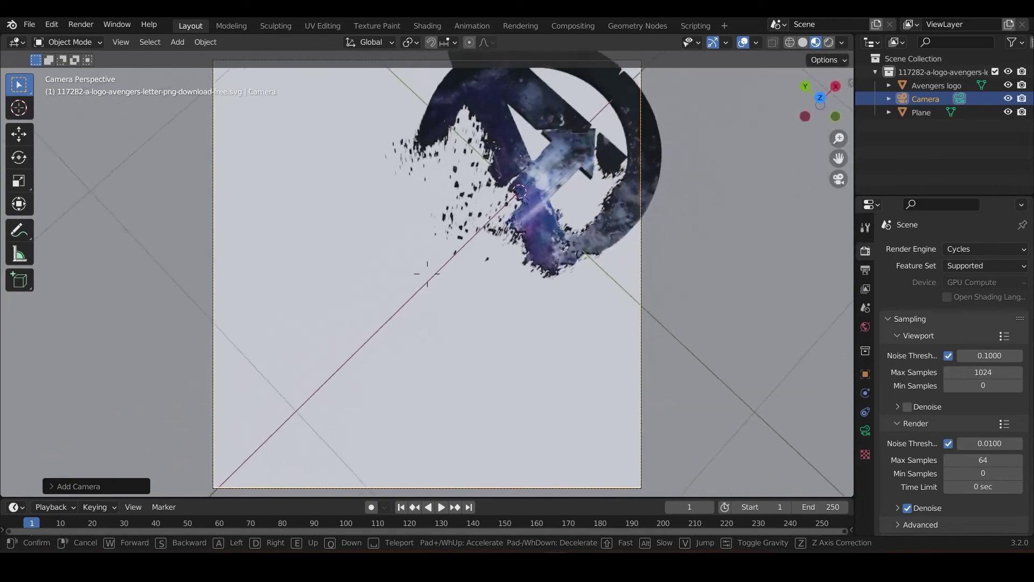
pyautogui.press('w')
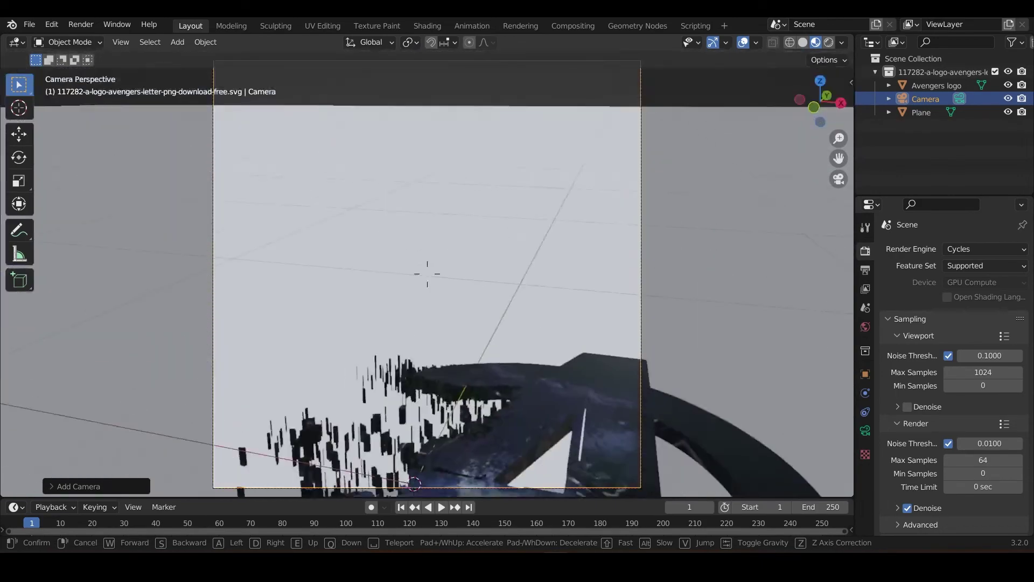
pyautogui.press('s')
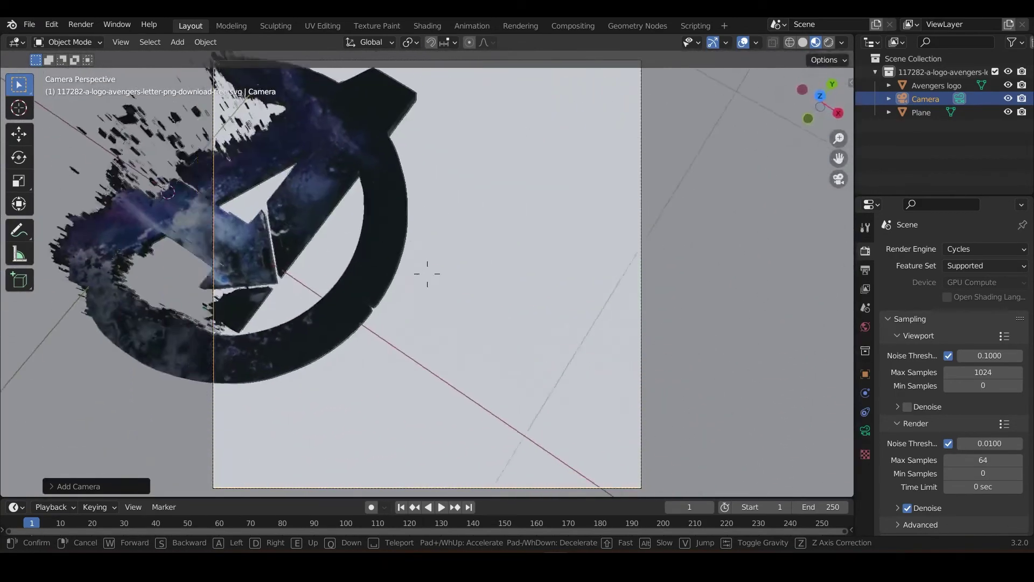
pyautogui.press('w')
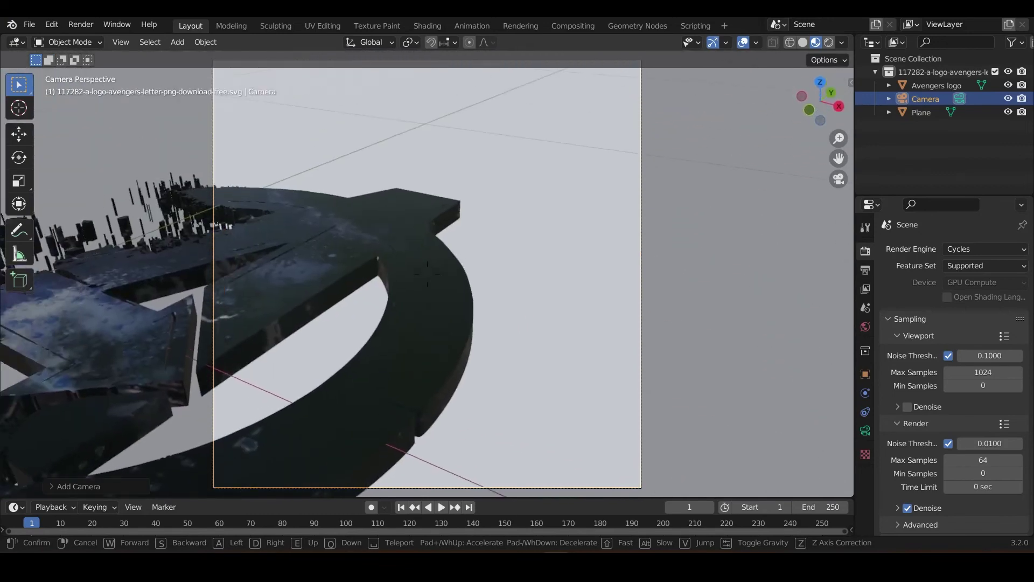
pyautogui.press('s')
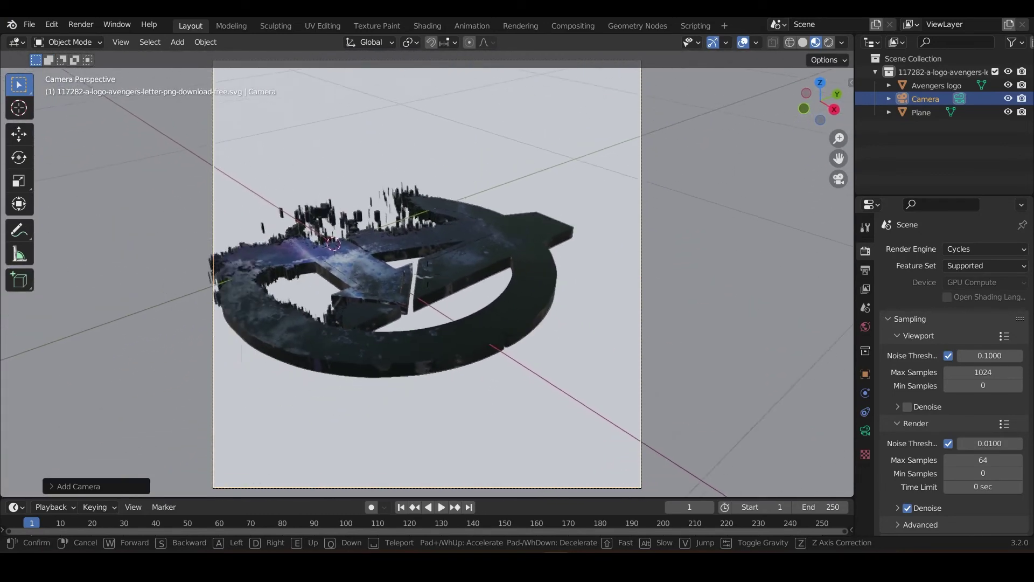
pyautogui.press('w')
pyautogui.press('s')
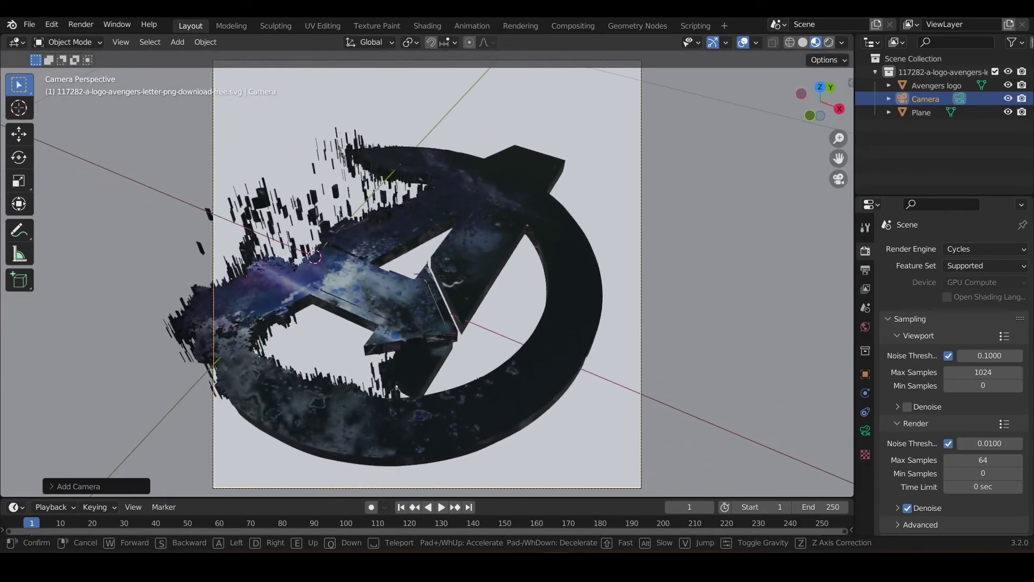
pyautogui.press('a')
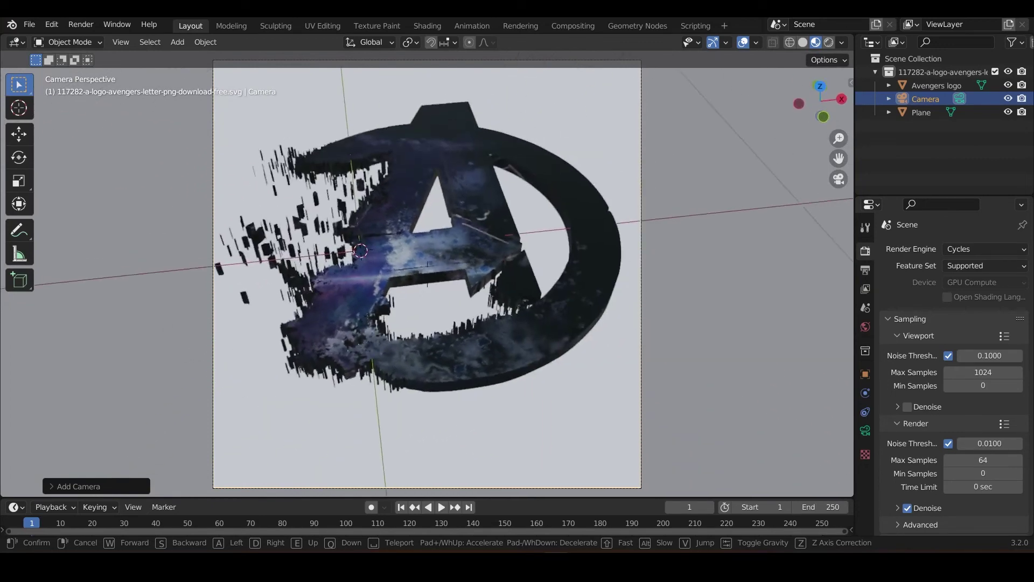
pyautogui.press('w')
pyautogui.press('s')
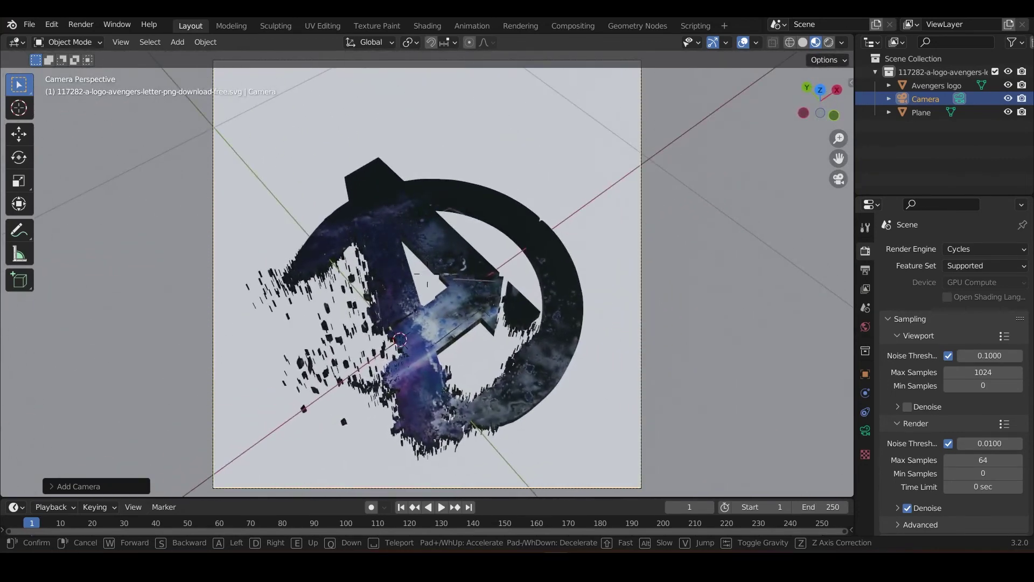
pyautogui.press('d')
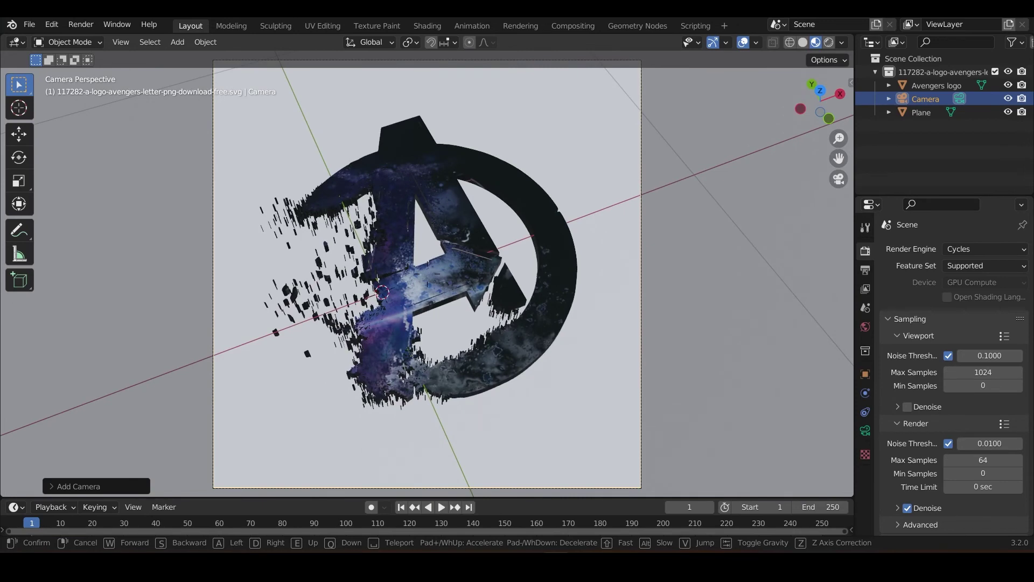
pyautogui.press('a')
pyautogui.press('d')
pyautogui.press('s')
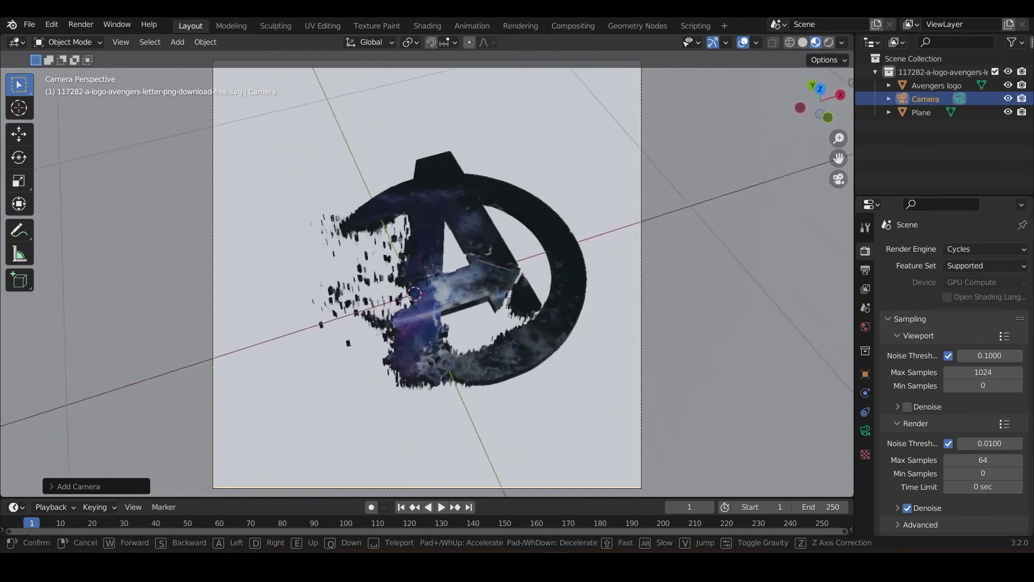
pyautogui.click(427, 275)
# Open the choices for adding a new object to the scene.
pyautogui.hotkey('shift', 'a')
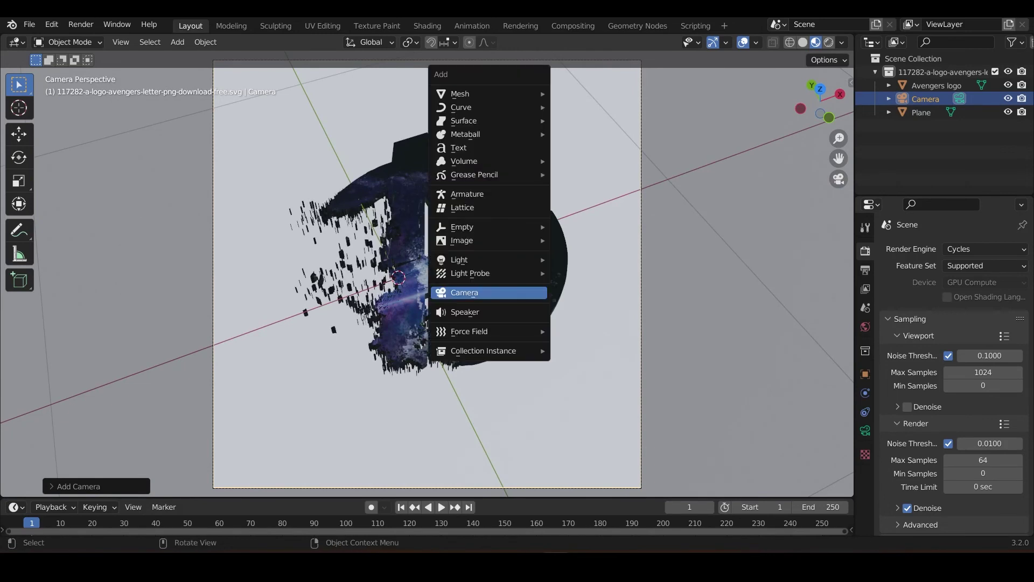